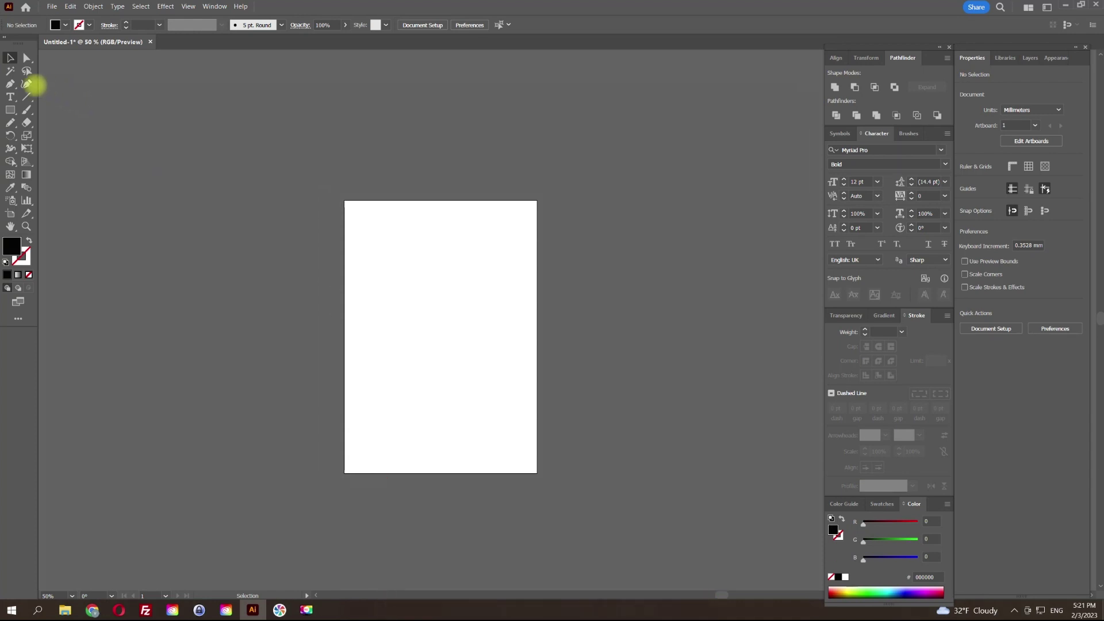
- Add the word SHARK to the artboard and scale it up from 12 pt to large bold text
{"action": "left_click", "coordinate": [10, 97]}
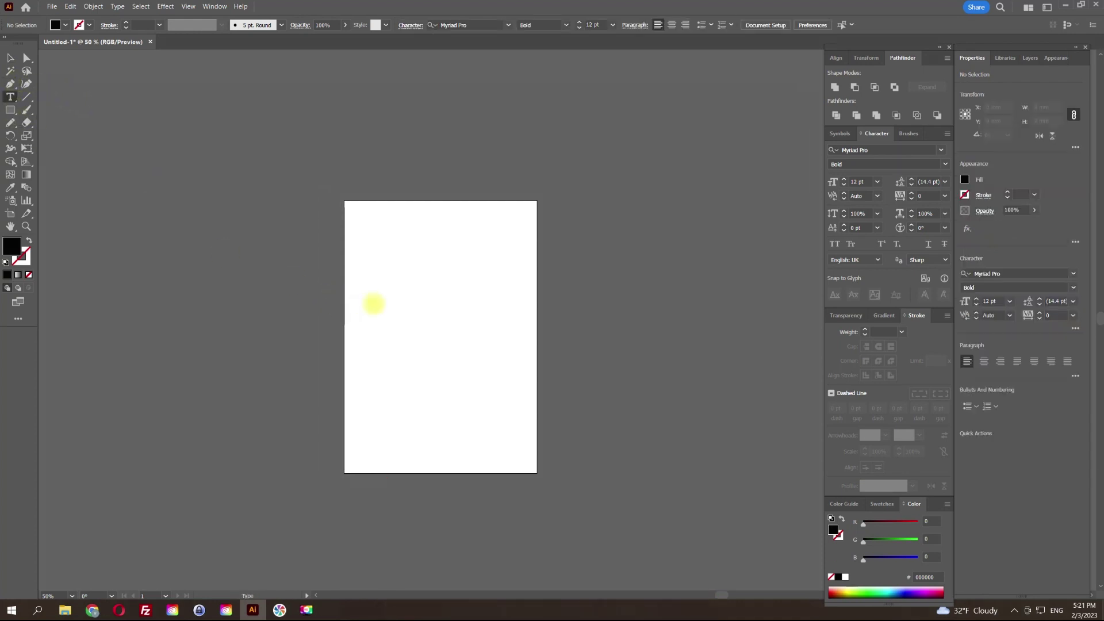
{"action": "scroll", "coordinate": [373, 303], "scroll_direction": "up", "scroll_amount": 2}
{"action": "left_click", "coordinate": [380, 287]}
{"action": "type", "text": "SHARK"}
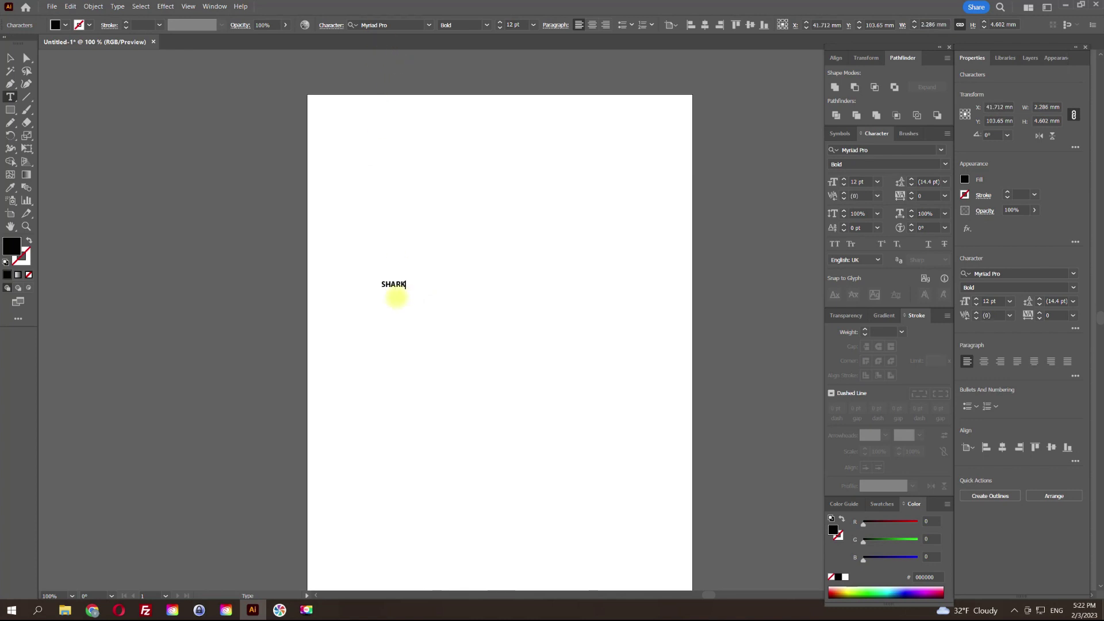
{"action": "left_click", "coordinate": [11, 58]}
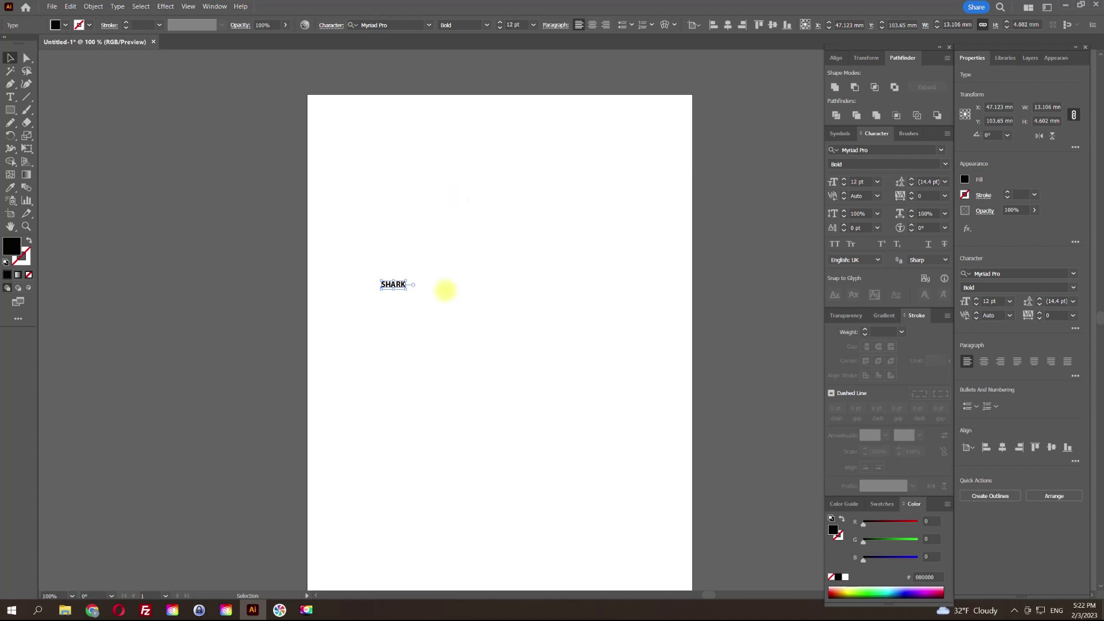
{"action": "mouse_move", "coordinate": [407, 290]}
{"action": "left_mouse_down"}
{"action": "mouse_move", "coordinate": [555, 361]}
{"action": "mouse_move", "coordinate": [569, 341]}
{"action": "left_mouse_up"}
{"action": "left_click", "coordinate": [582, 246]}
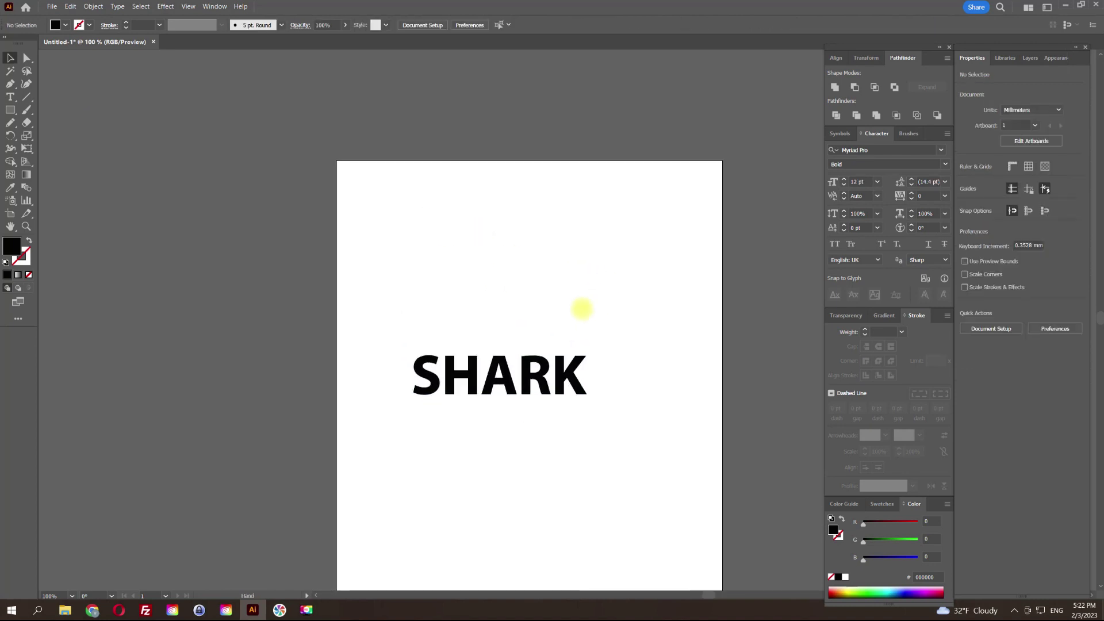
- Alt-drag a duplicate of SHARK to sit above the artboard
{"action": "scroll", "coordinate": [537, 369], "scroll_direction": "down", "scroll_amount": 1}
{"action": "left_click_drag", "start_coordinate": [536, 374], "coordinate": [532, 117]}
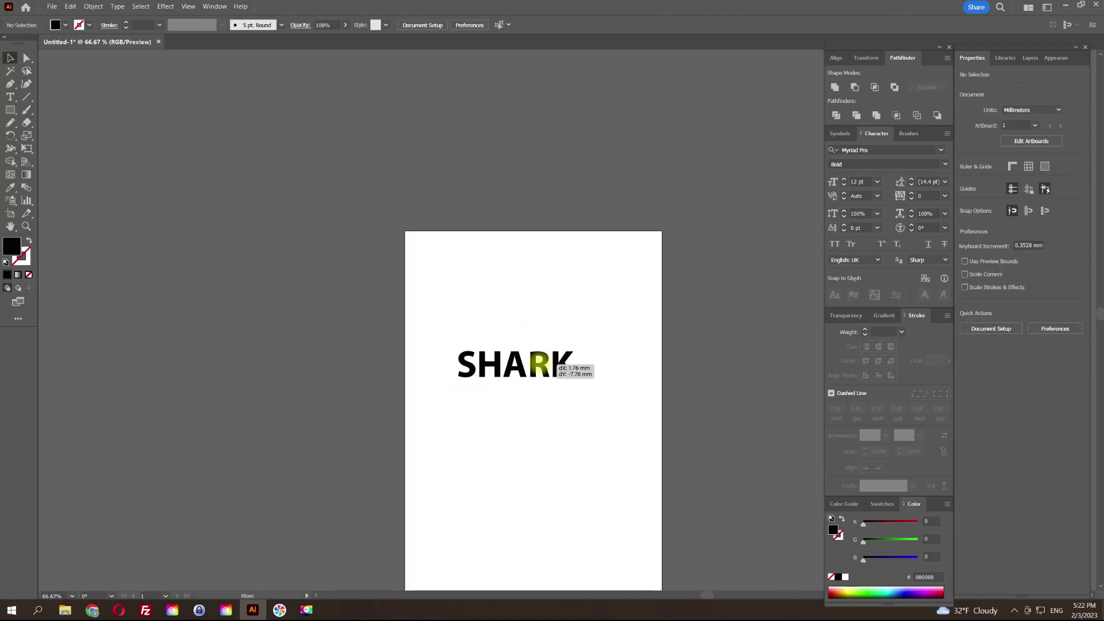
{"action": "left_click", "coordinate": [599, 205]}
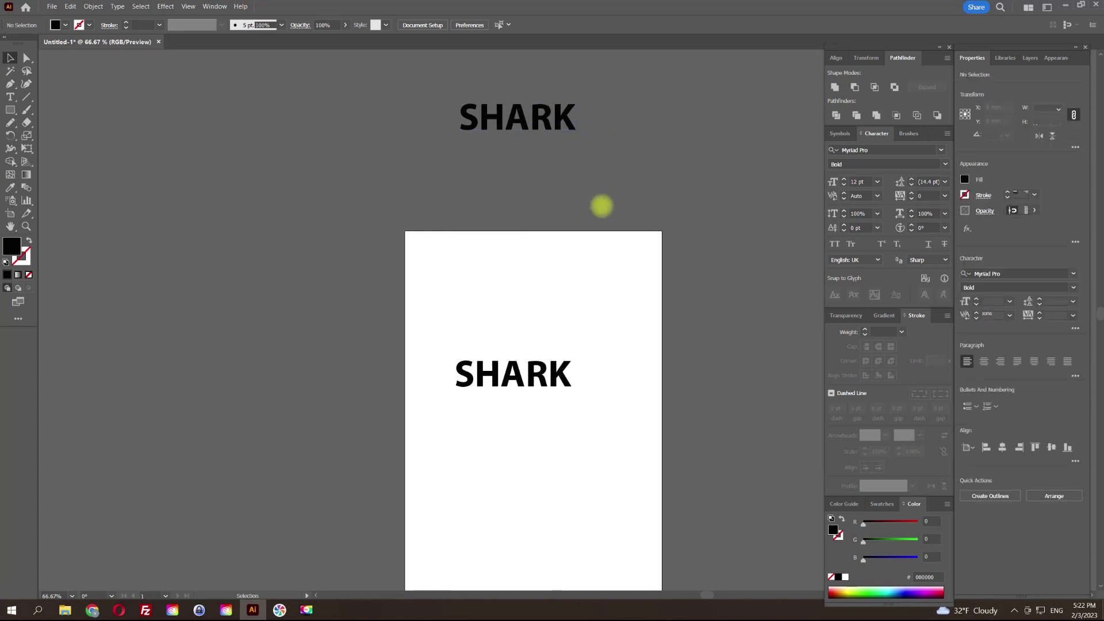
- Move the original SHARK higher on the artboard and pick the Ellipse tool
{"action": "scroll", "coordinate": [627, 219], "scroll_direction": "down", "scroll_amount": 2}
{"action": "mouse_move", "coordinate": [596, 316]}
{"action": "left_mouse_down"}
{"action": "mouse_move", "coordinate": [595, 299]}
{"action": "mouse_move", "coordinate": [608, 298]}
{"action": "left_mouse_up"}
{"action": "left_click", "coordinate": [10, 110]}
{"action": "left_click", "coordinate": [64, 136]}
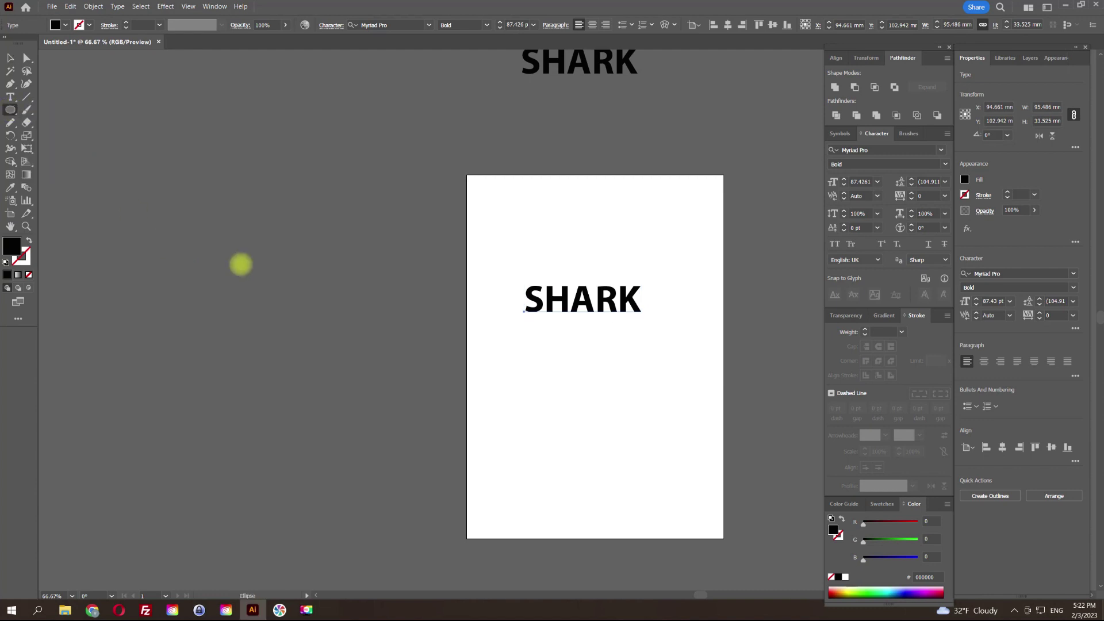
- Draw a 97.5 mm black circle below SHARK and select both objects
{"action": "left_click_drag", "start_coordinate": [245, 283], "coordinate": [366, 403]}
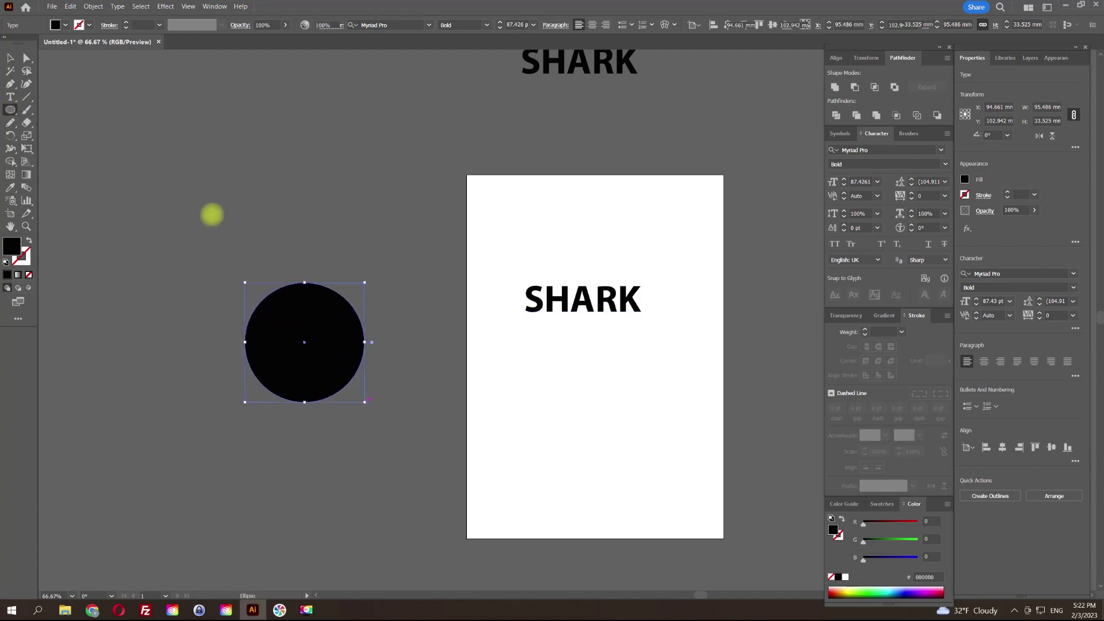
{"action": "left_click", "coordinate": [11, 58]}
{"action": "left_click_drag", "start_coordinate": [301, 331], "coordinate": [581, 377]}
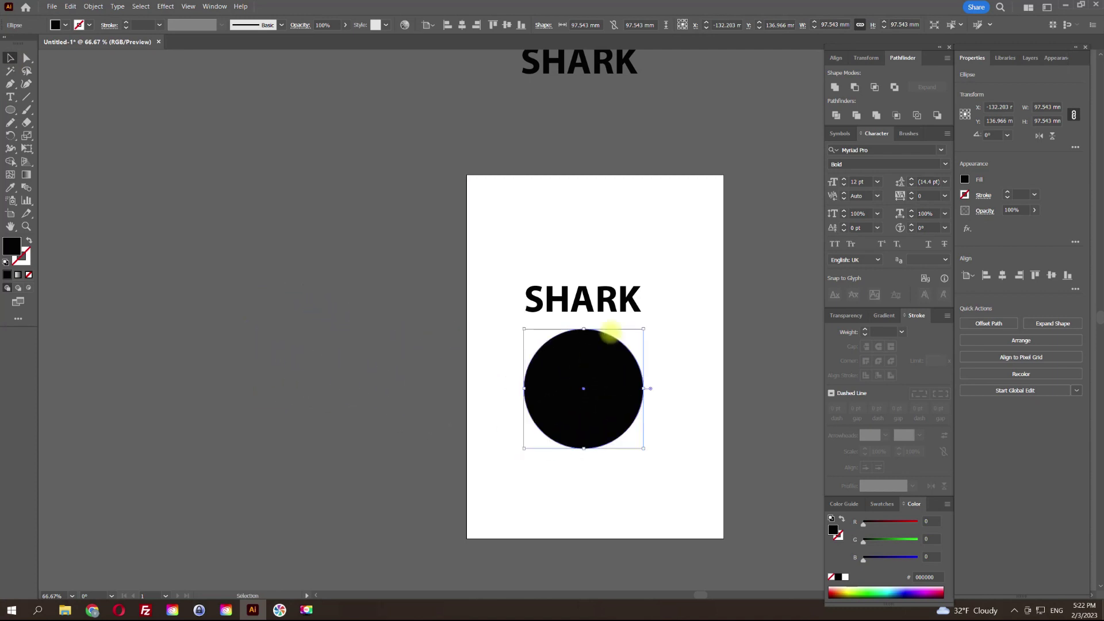
{"action": "left_click_drag", "start_coordinate": [496, 446], "coordinate": [631, 309]}
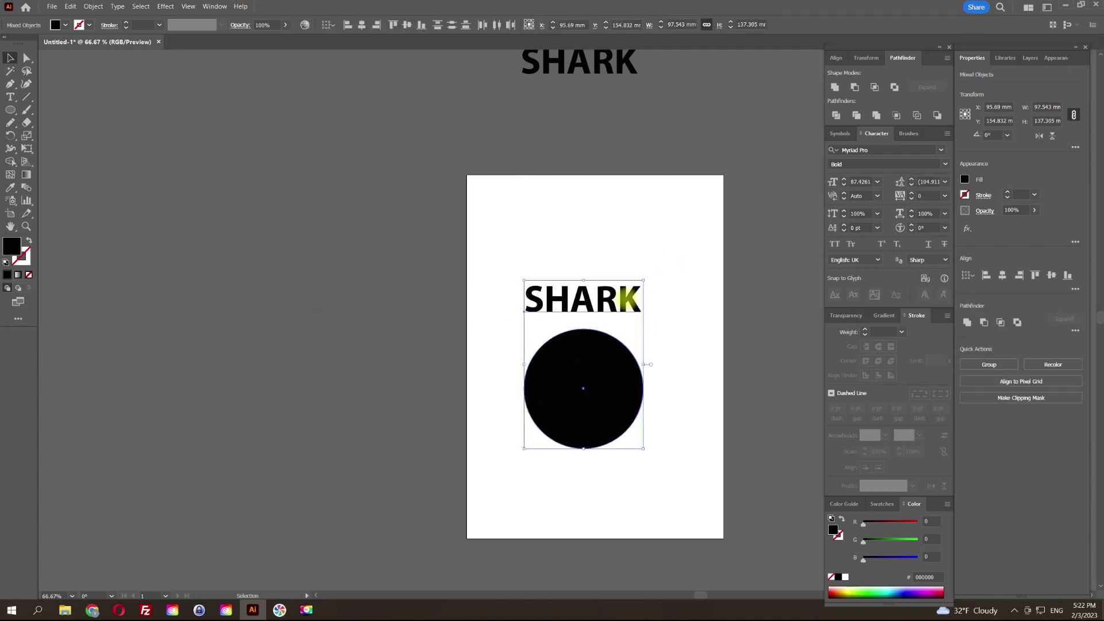
{"action": "left_click", "coordinate": [94, 6]}
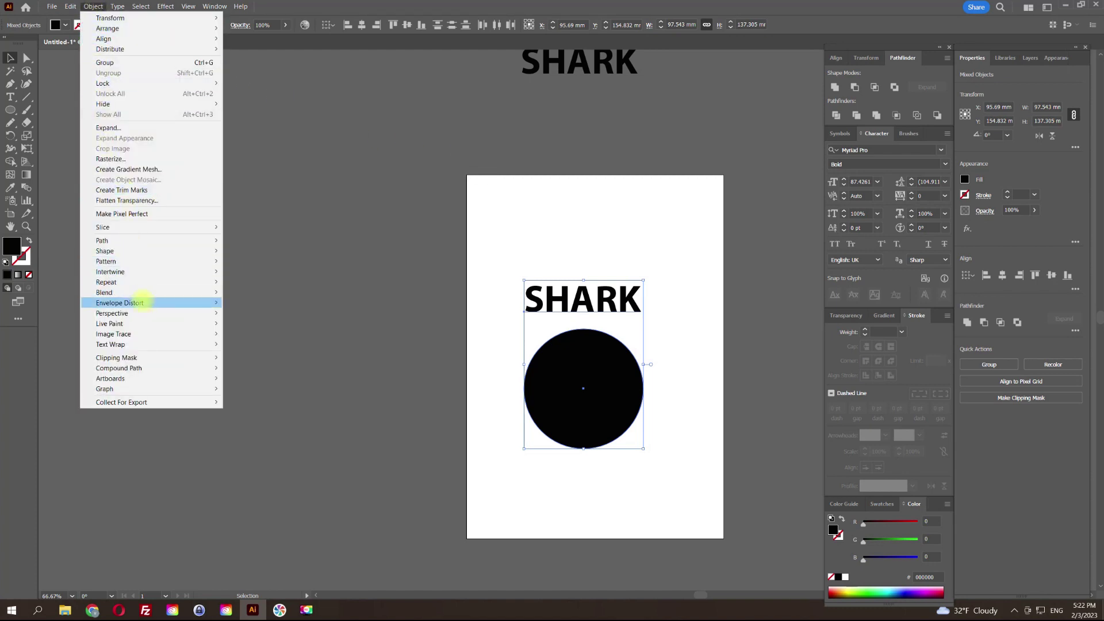
{"action": "mouse_move", "coordinate": [120, 302]}
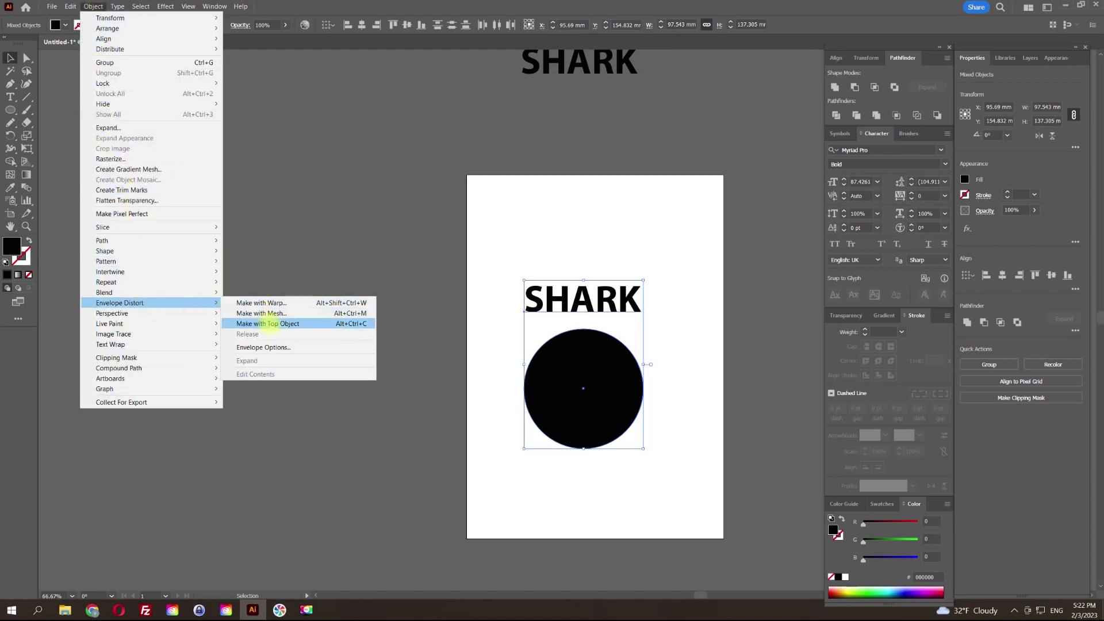
- Warp SHARK into the circle with Make with Top Object, resizing the envelope to about 80.7 mm
{"action": "left_click", "coordinate": [286, 323]}
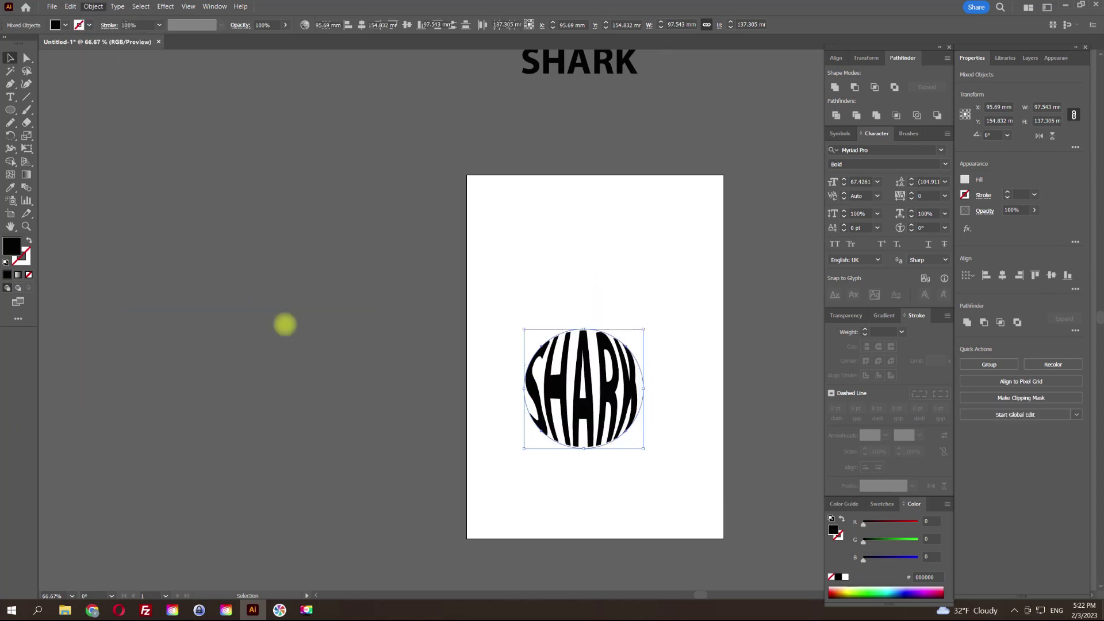
{"action": "scroll", "coordinate": [652, 397], "scroll_direction": "up", "scroll_amount": 1}
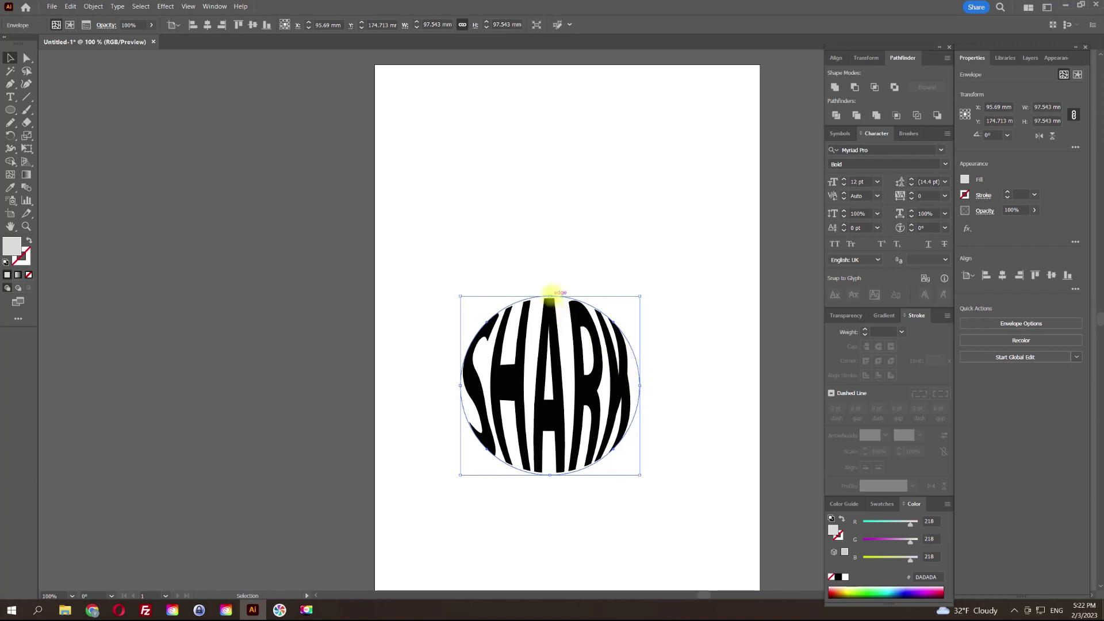
{"action": "left_click_drag", "start_coordinate": [551, 296], "coordinate": [550, 327]}
{"action": "mouse_move", "coordinate": [476, 397]}
{"action": "left_mouse_down"}
{"action": "mouse_move", "coordinate": [463, 406]}
{"action": "mouse_move", "coordinate": [476, 402]}
{"action": "left_mouse_up"}
{"action": "left_click", "coordinate": [1034, 323]}
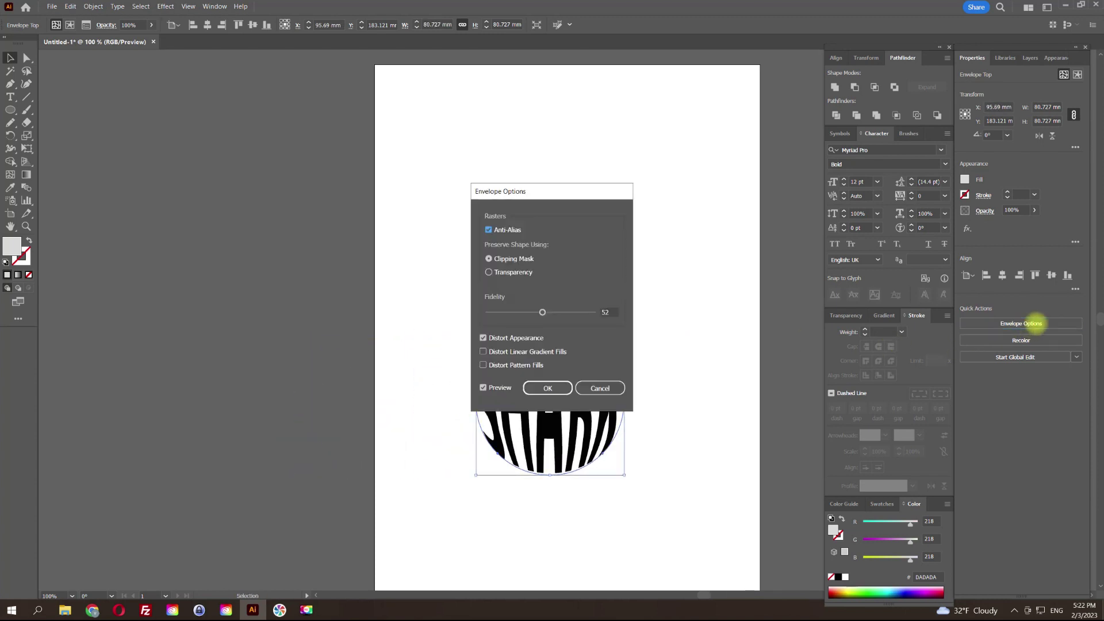
- Raise the envelope Fidelity to 96 with live preview and confirm
{"action": "left_click_drag", "start_coordinate": [575, 192], "coordinate": [729, 193]}
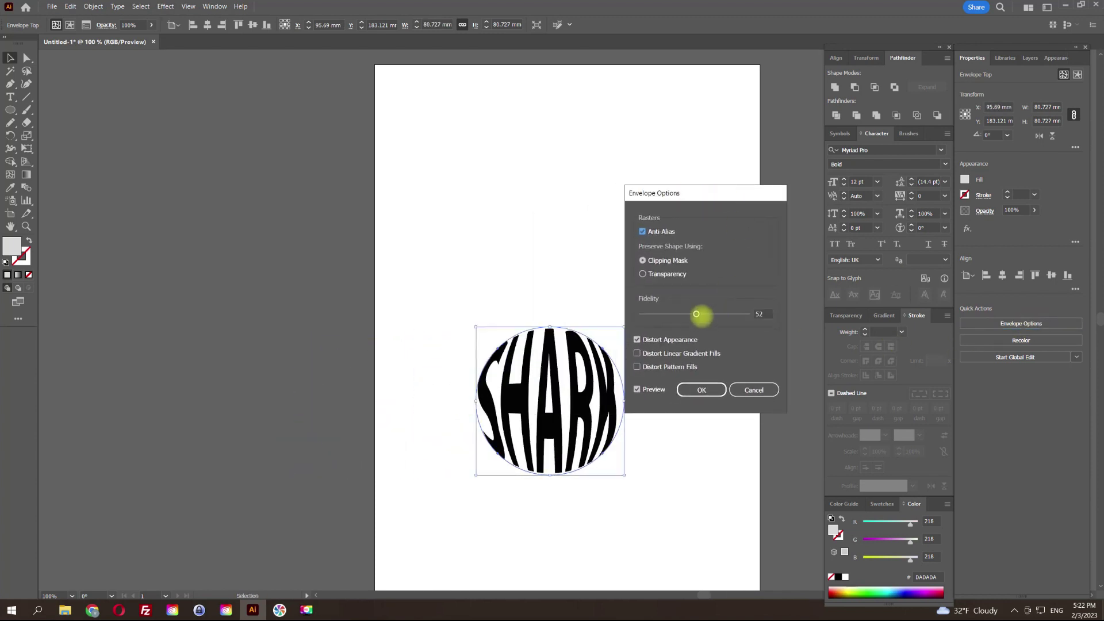
{"action": "left_click_drag", "start_coordinate": [697, 314], "coordinate": [709, 313]}
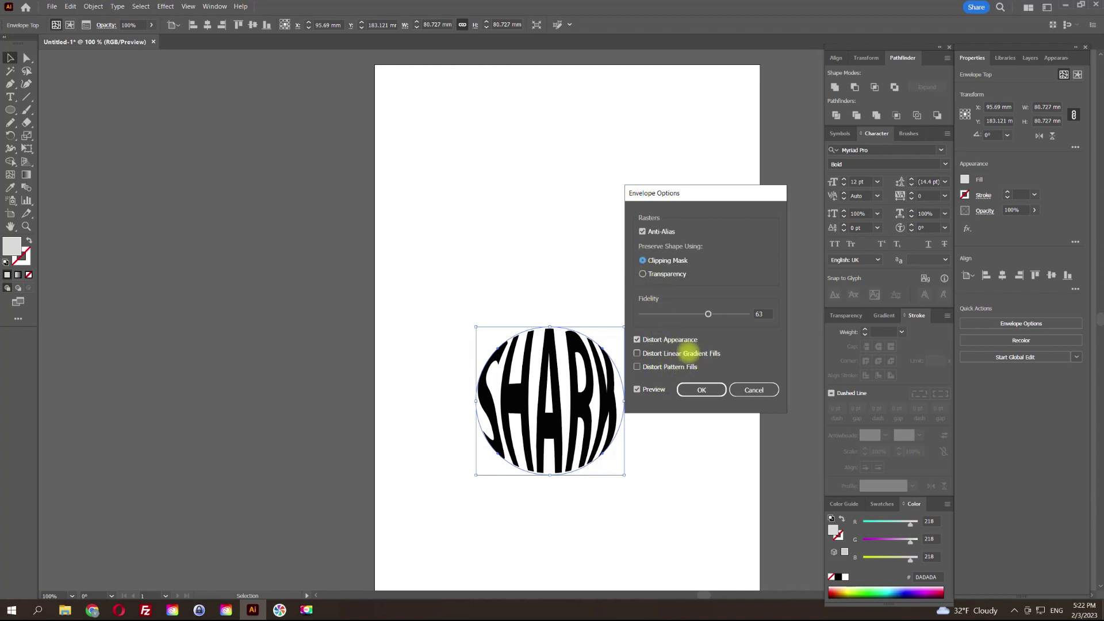
{"action": "left_click", "coordinate": [637, 389]}
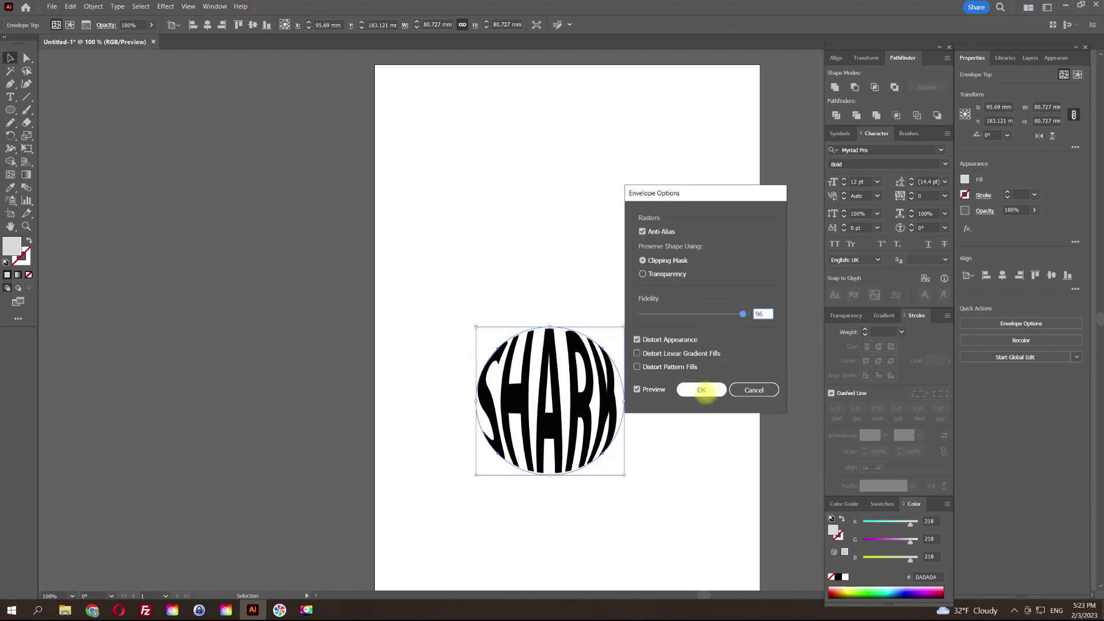
{"action": "left_click", "coordinate": [705, 390]}
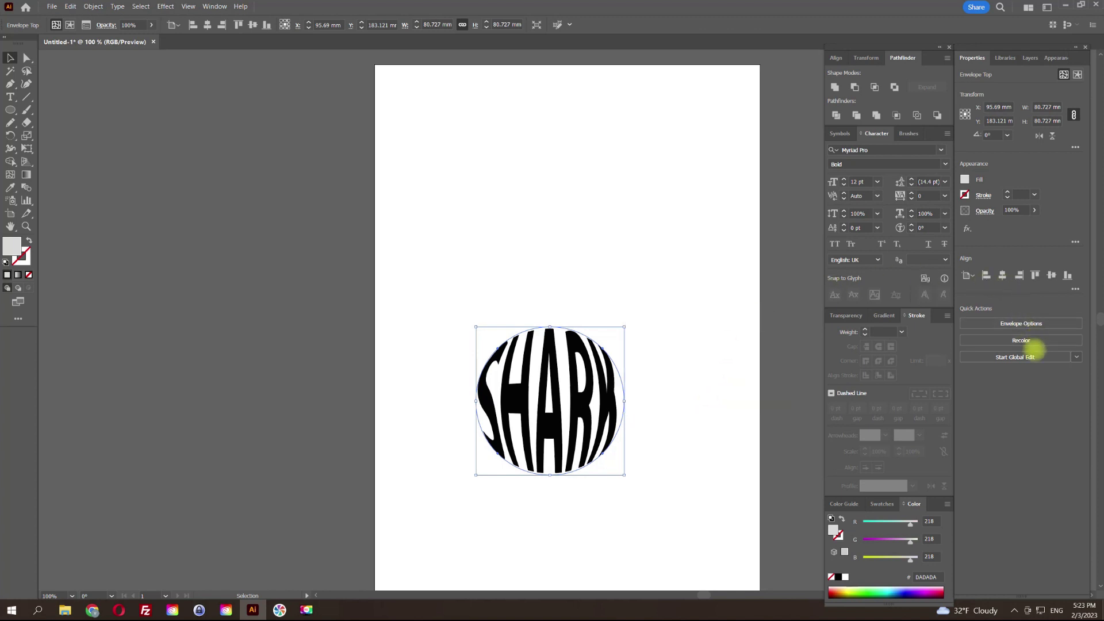
- Lower the envelope Fidelity to 54, confirm, and deselect the envelope
{"action": "left_click", "coordinate": [1013, 323]}
{"action": "left_click_drag", "start_coordinate": [742, 314], "coordinate": [705, 314]}
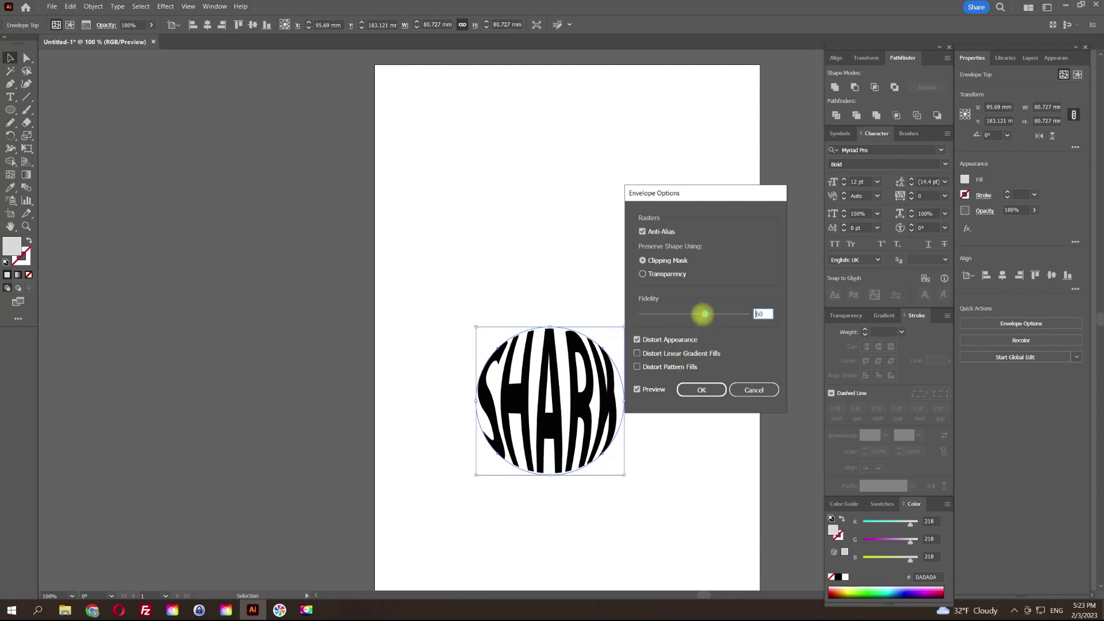
{"action": "left_click_drag", "start_coordinate": [698, 314], "coordinate": [698, 314]}
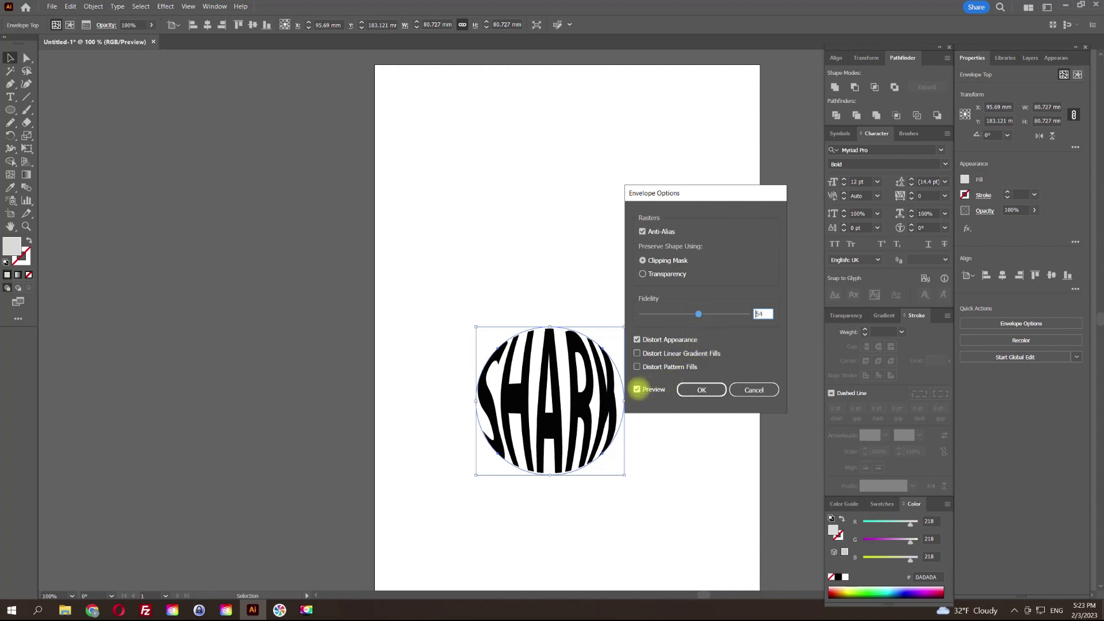
{"action": "left_click", "coordinate": [702, 390]}
{"action": "left_click", "coordinate": [598, 284]}
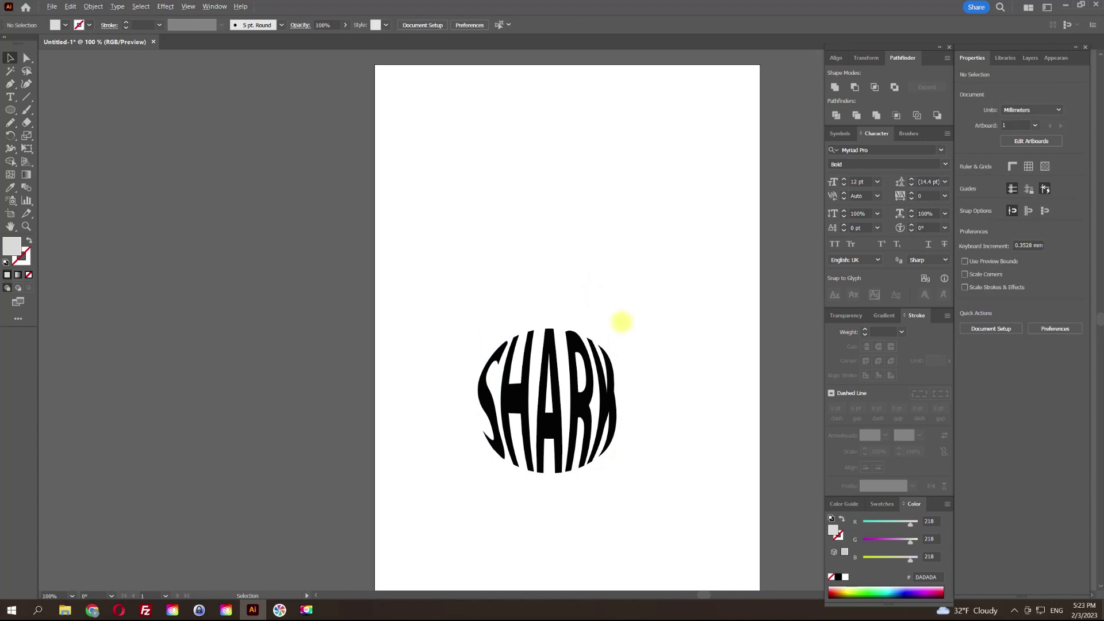
{"action": "key", "text": "ctrl+minus"}
- Place a plain SHARK copy mid-artboard and move the circle-warped SHARK off to the left
{"action": "left_click_drag", "start_coordinate": [612, 180], "coordinate": [622, 302]}
{"action": "left_click_drag", "start_coordinate": [643, 395], "coordinate": [395, 299]}
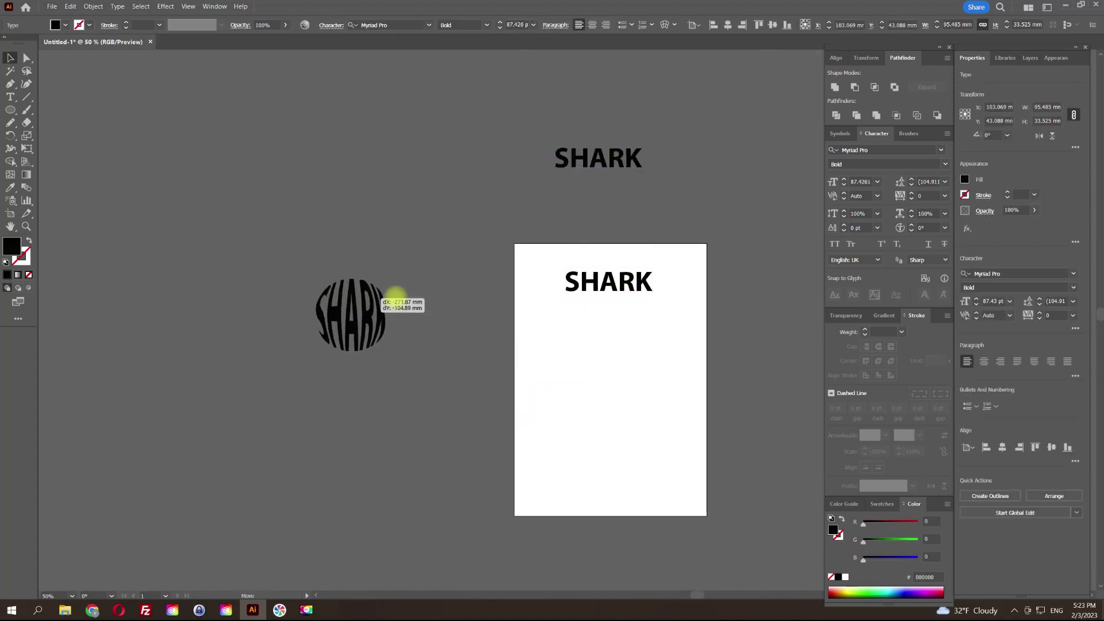
{"action": "left_click", "coordinate": [604, 296]}
{"action": "scroll", "coordinate": [605, 296], "scroll_direction": "up", "scroll_amount": 1}
{"action": "left_click_drag", "start_coordinate": [610, 282], "coordinate": [613, 405]}
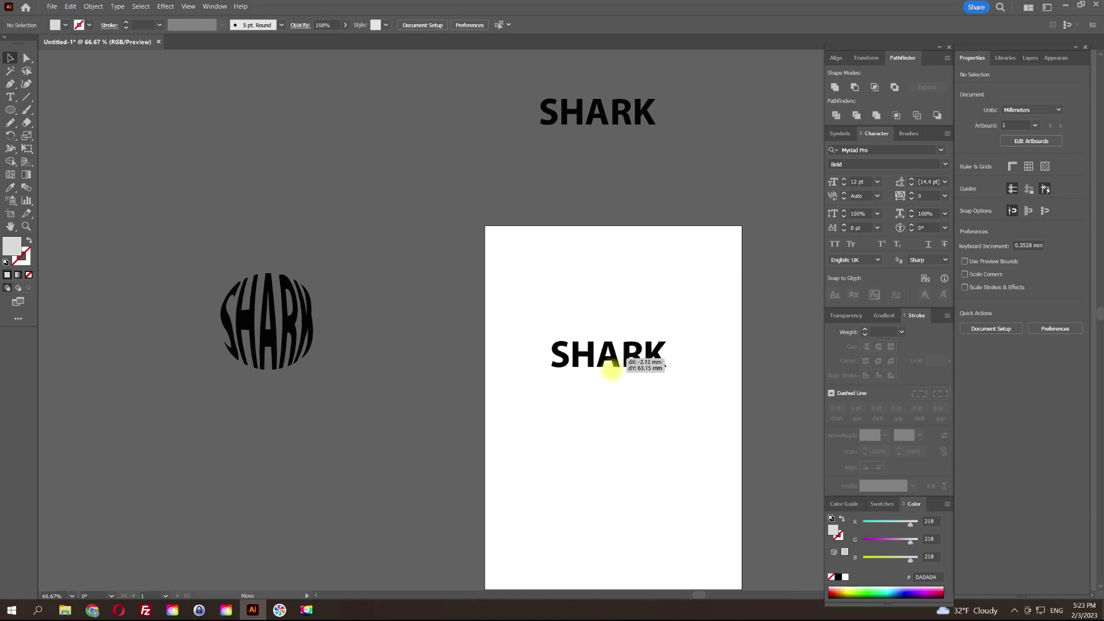
{"action": "left_click", "coordinate": [603, 359]}
{"action": "scroll", "coordinate": [604, 382], "scroll_direction": "up", "scroll_amount": 1}
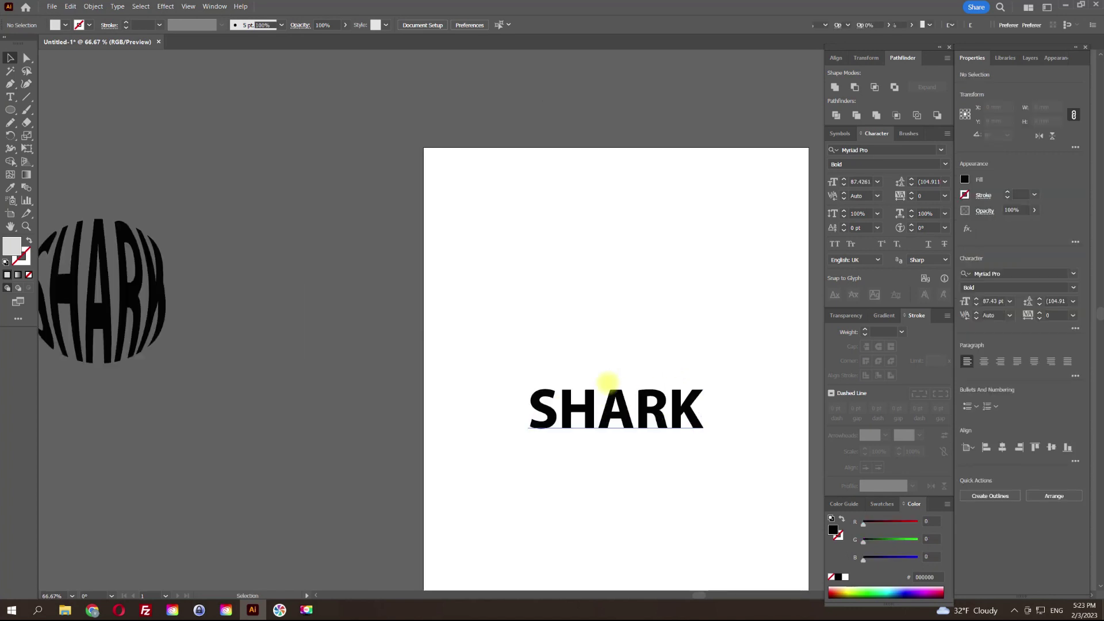
{"action": "left_click", "coordinate": [94, 6]}
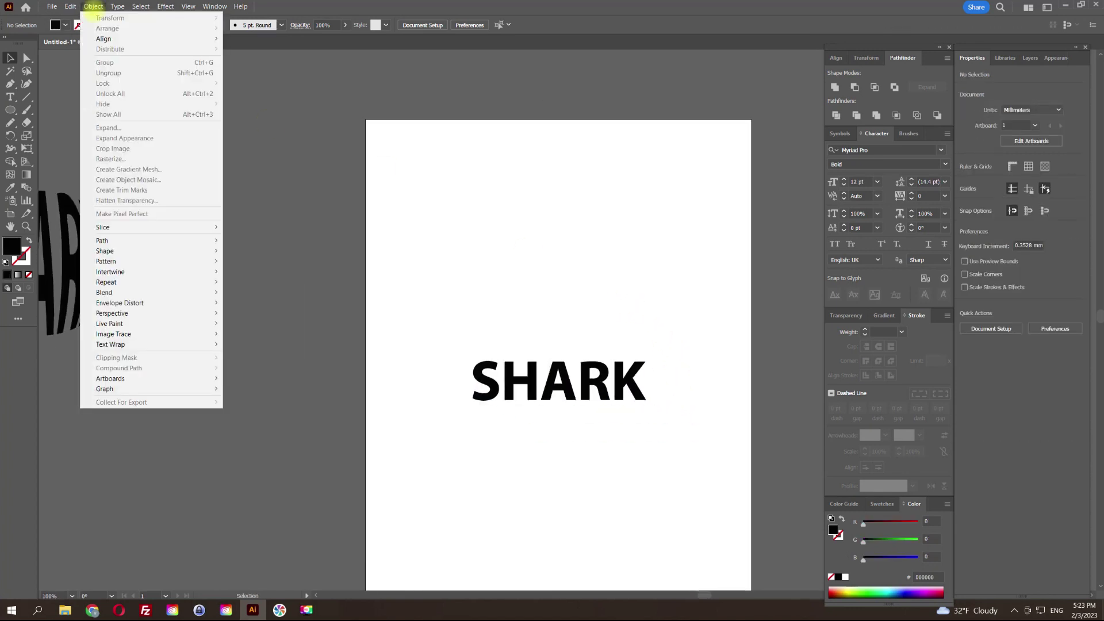
{"action": "mouse_move", "coordinate": [120, 303]}
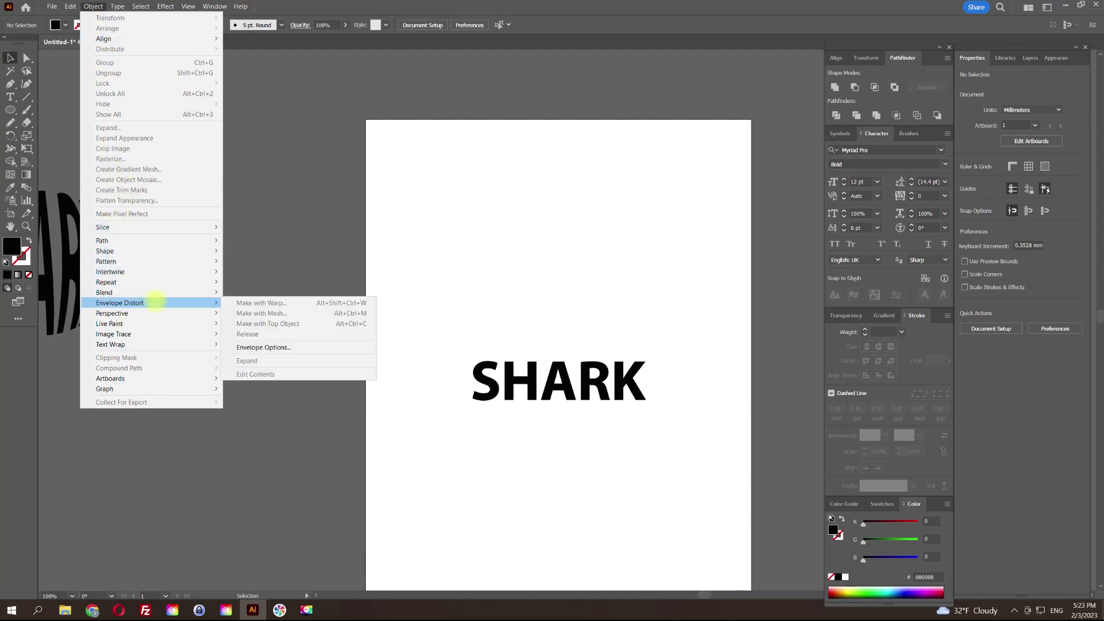
- Apply Envelope Distort Make with Warp to the plain SHARK, previewing a horizontal Bulge
{"action": "left_click", "coordinate": [504, 339]}
{"action": "left_click", "coordinate": [613, 396]}
{"action": "left_click", "coordinate": [93, 6]}
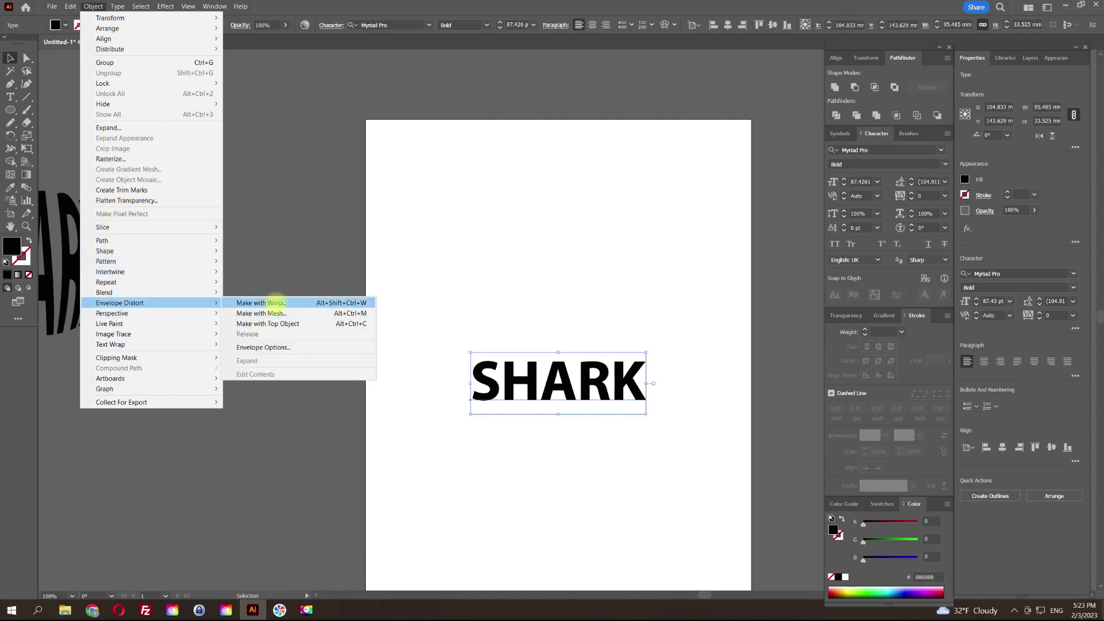
{"action": "left_click", "coordinate": [275, 302]}
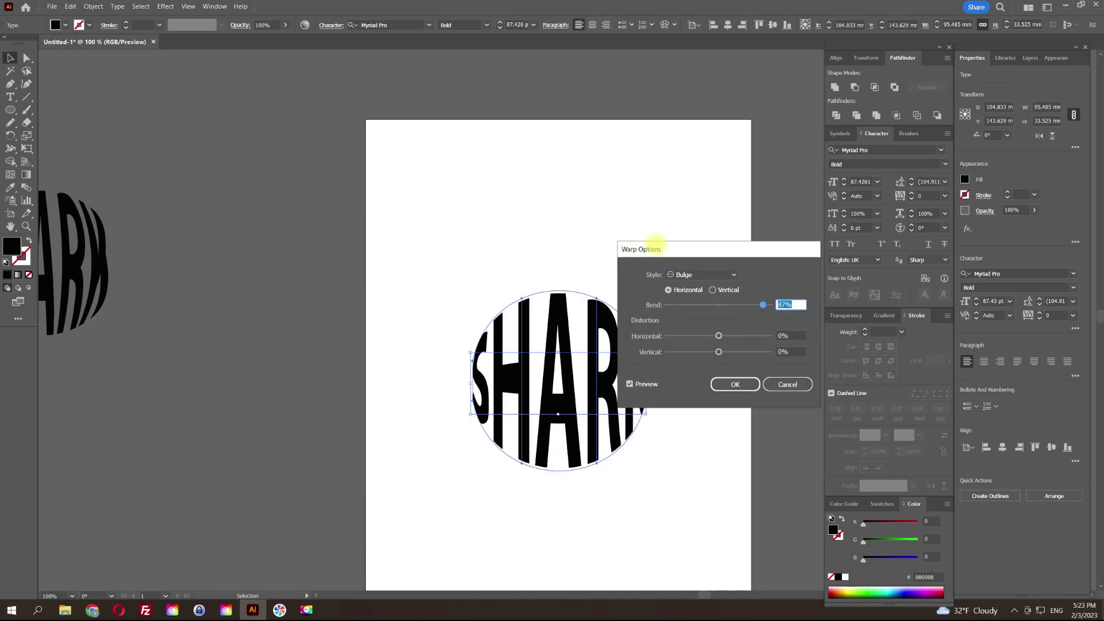
- Preview Arc and Arc Lower warps in both orientations, with Arc Lower at about 75% bend
{"action": "left_click_drag", "start_coordinate": [645, 241], "coordinate": [670, 231]}
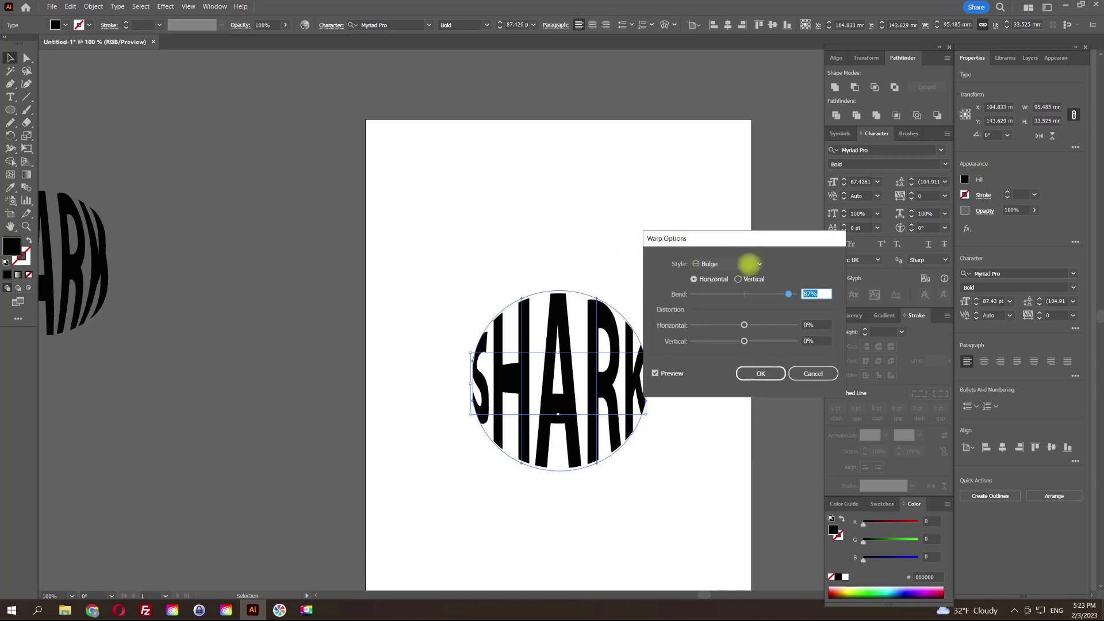
{"action": "left_click", "coordinate": [758, 264]}
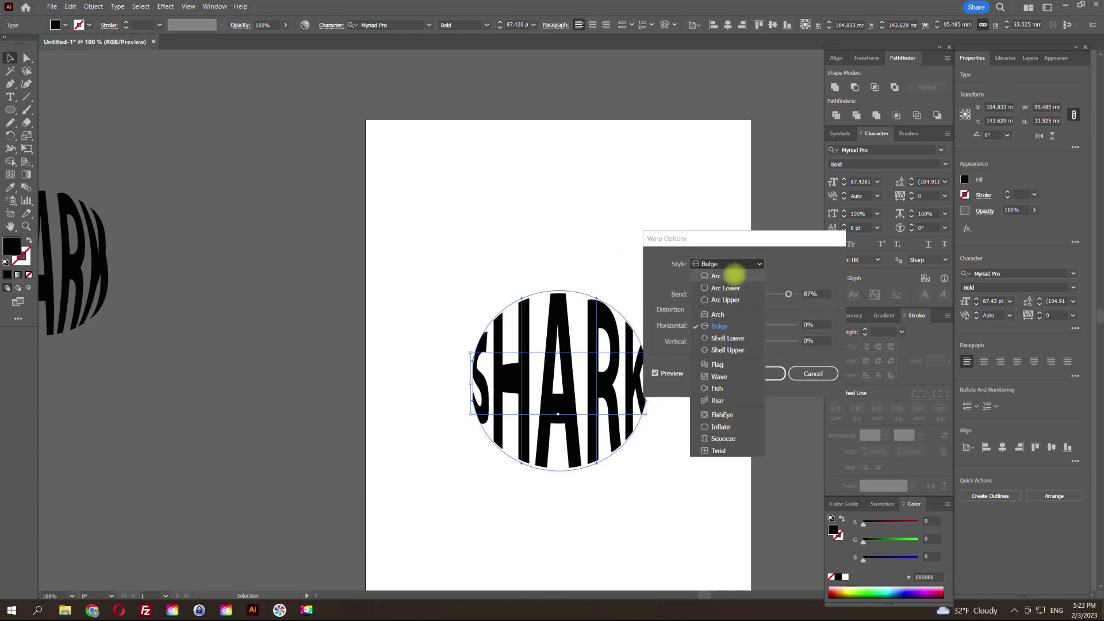
{"action": "left_click", "coordinate": [734, 277]}
{"action": "left_click_drag", "start_coordinate": [716, 236], "coordinate": [786, 247]}
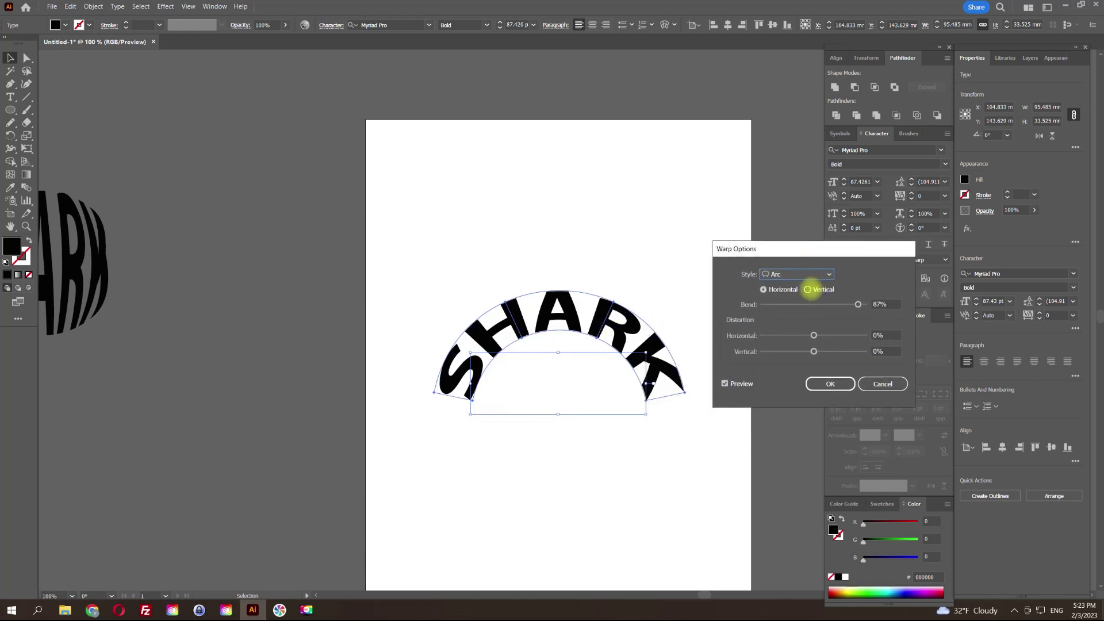
{"action": "left_click", "coordinate": [807, 289]}
{"action": "left_click", "coordinate": [764, 289]}
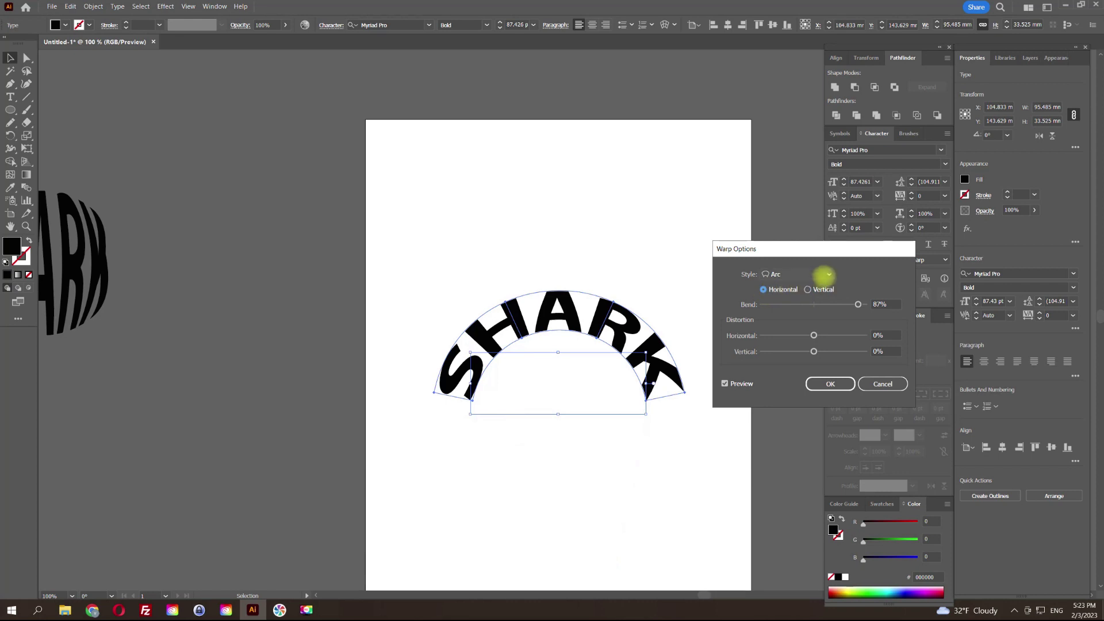
{"action": "left_click", "coordinate": [825, 276]}
{"action": "left_click", "coordinate": [808, 303]}
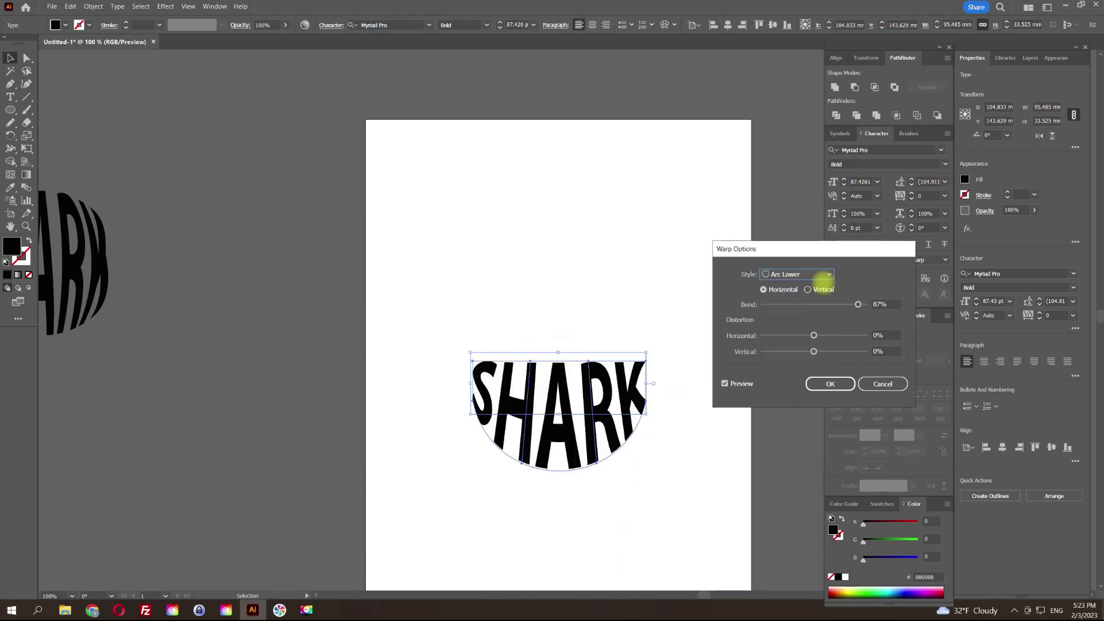
{"action": "left_click", "coordinate": [808, 289]}
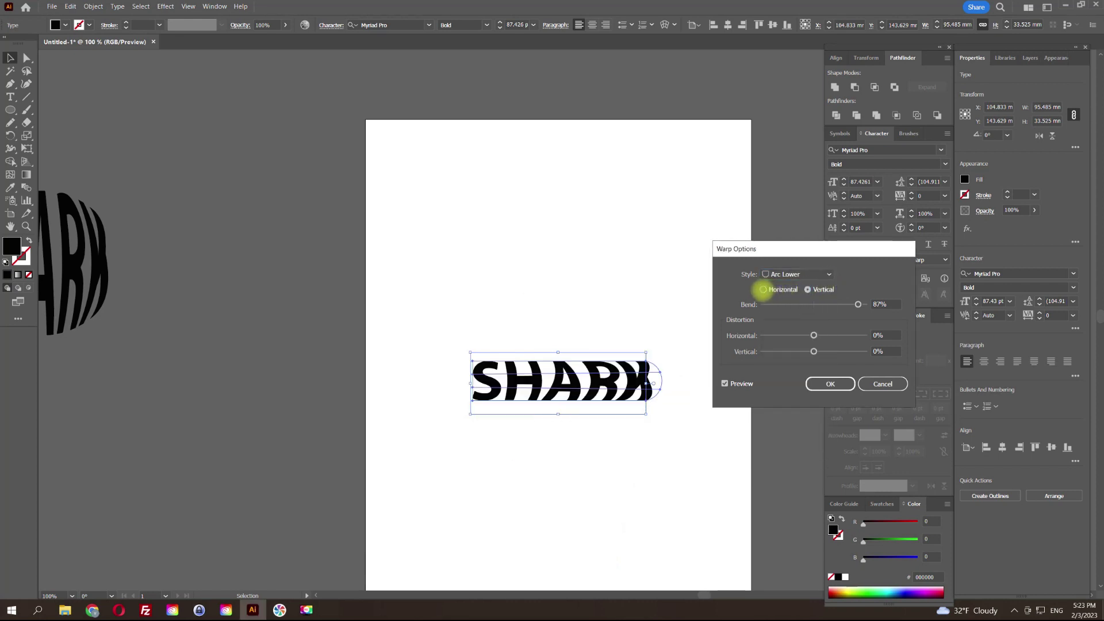
{"action": "left_click", "coordinate": [763, 290]}
{"action": "mouse_move", "coordinate": [858, 305]}
{"action": "left_mouse_down"}
{"action": "mouse_move", "coordinate": [840, 305]}
{"action": "mouse_move", "coordinate": [851, 304]}
{"action": "left_mouse_up"}
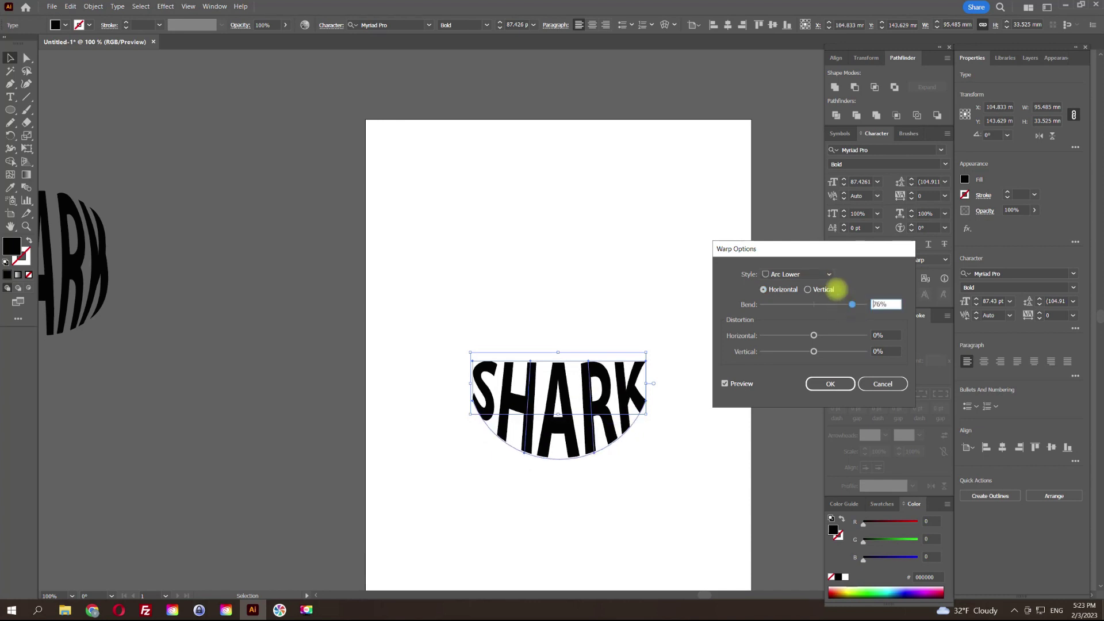
- Preview Shell Lower and Flag warps, trying Flag at 83% bend vertically and horizontally
{"action": "left_click", "coordinate": [823, 274]}
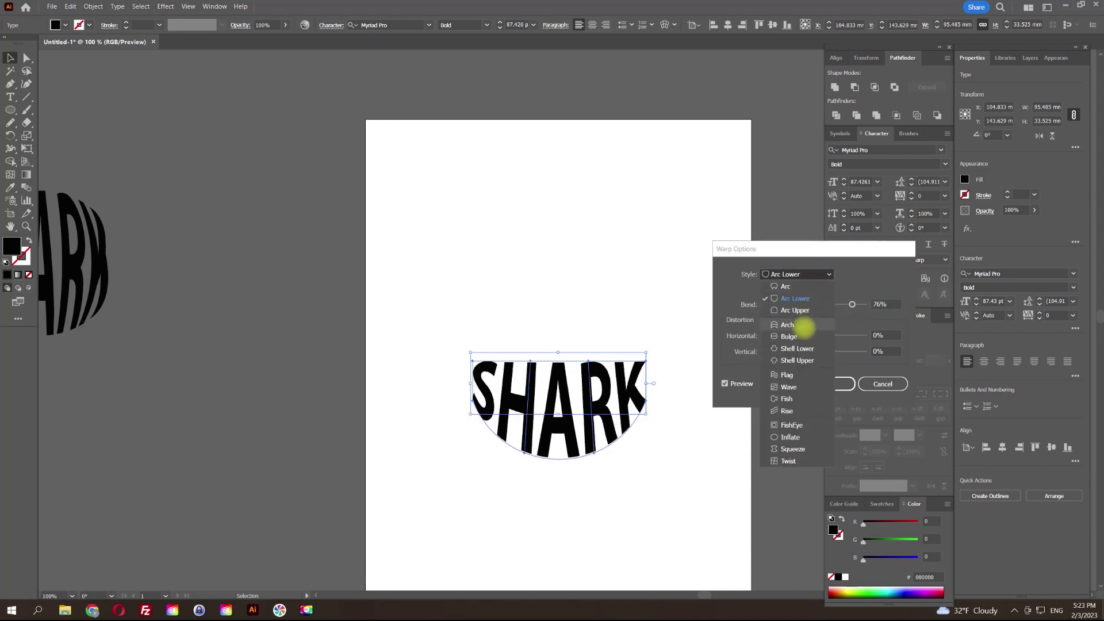
{"action": "left_click", "coordinate": [802, 349]}
{"action": "left_click", "coordinate": [828, 275]}
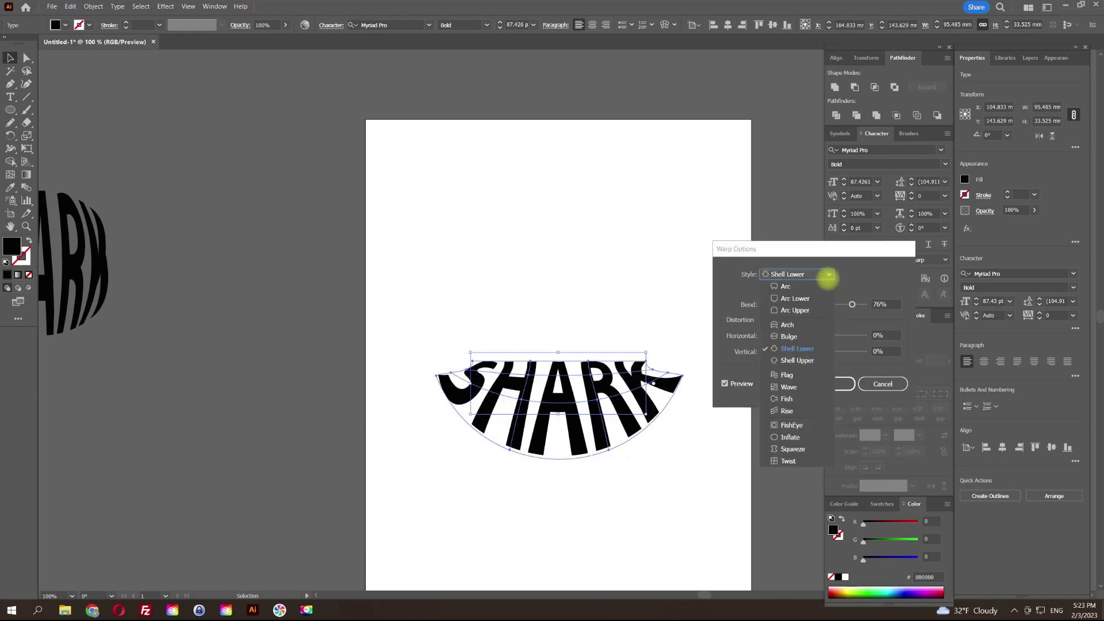
{"action": "left_click", "coordinate": [796, 375]}
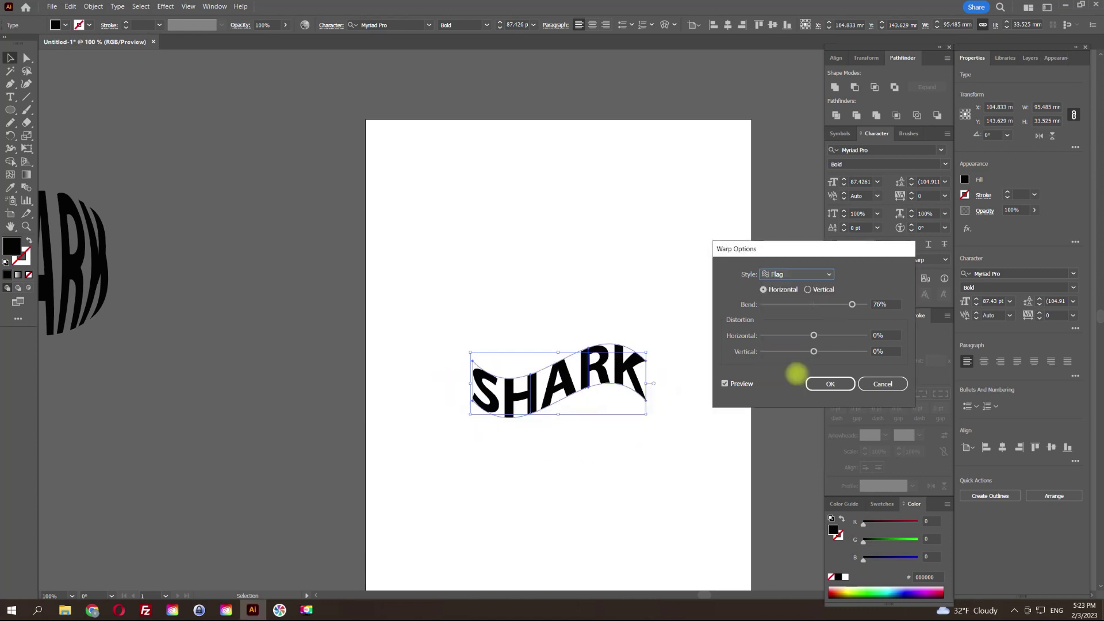
{"action": "left_click_drag", "start_coordinate": [852, 304], "coordinate": [855, 304]}
{"action": "left_click", "coordinate": [808, 289]}
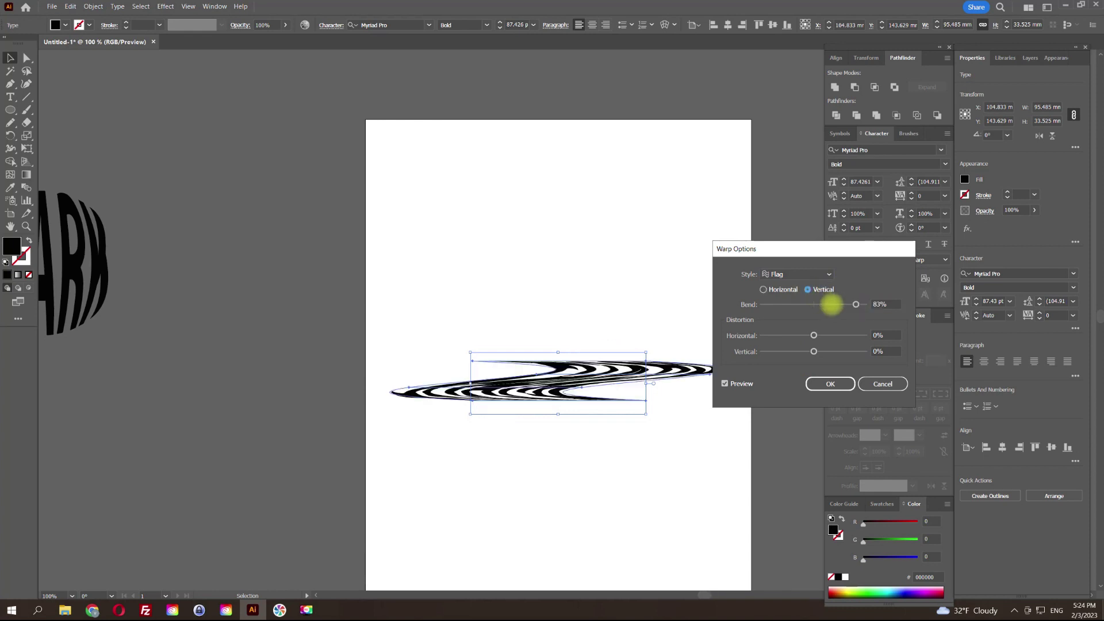
{"action": "mouse_move", "coordinate": [856, 304]}
{"action": "left_mouse_down"}
{"action": "mouse_move", "coordinate": [796, 304]}
{"action": "mouse_move", "coordinate": [845, 305]}
{"action": "left_mouse_up"}
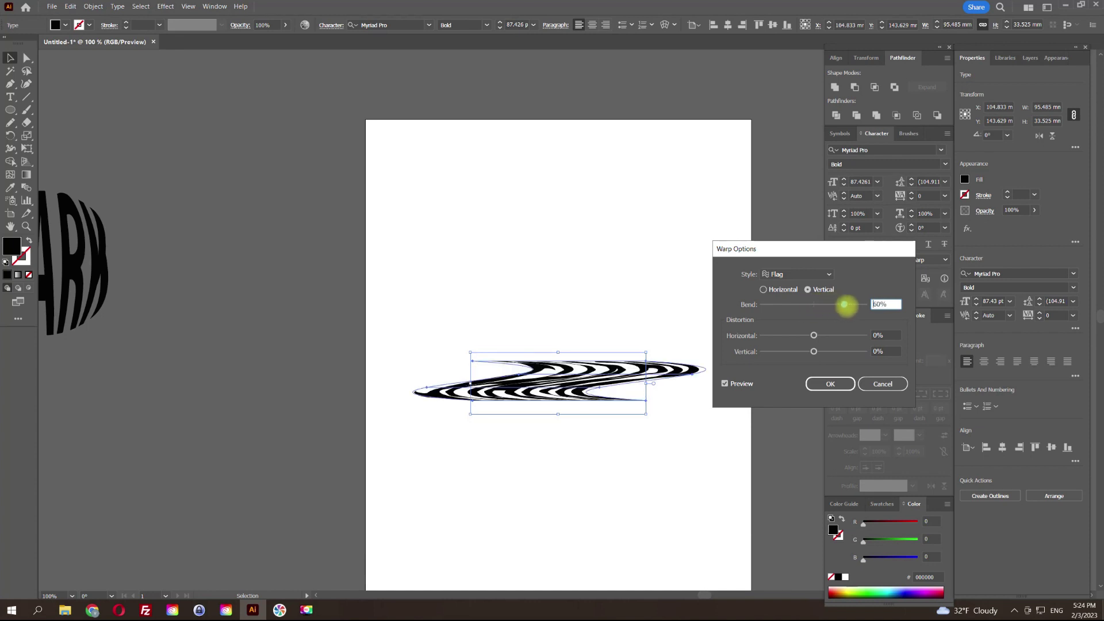
{"action": "left_click", "coordinate": [763, 290]}
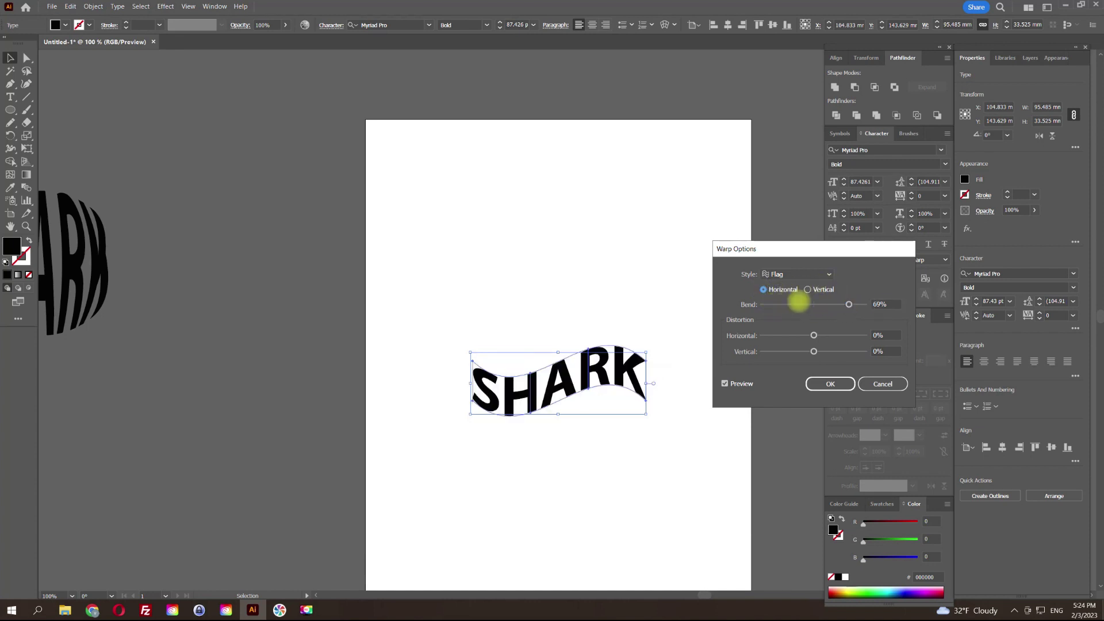
- Preview a Wave warp at 84% bend with perspective taper, then switch to FishEye
{"action": "left_click", "coordinate": [828, 275]}
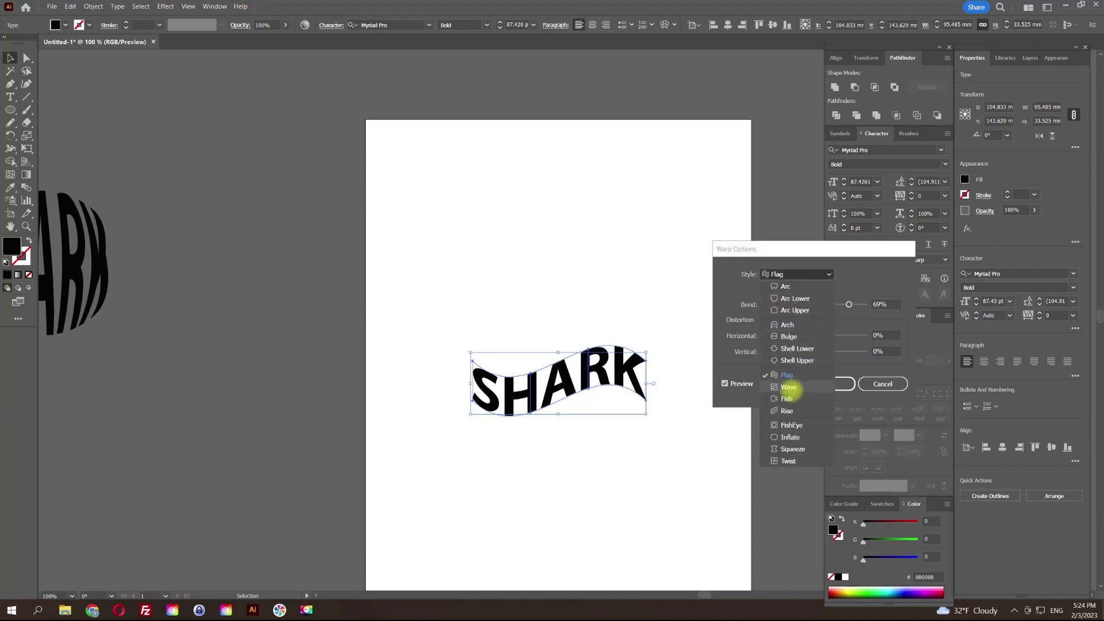
{"action": "left_click", "coordinate": [789, 387]}
{"action": "left_click_drag", "start_coordinate": [850, 305], "coordinate": [857, 304]}
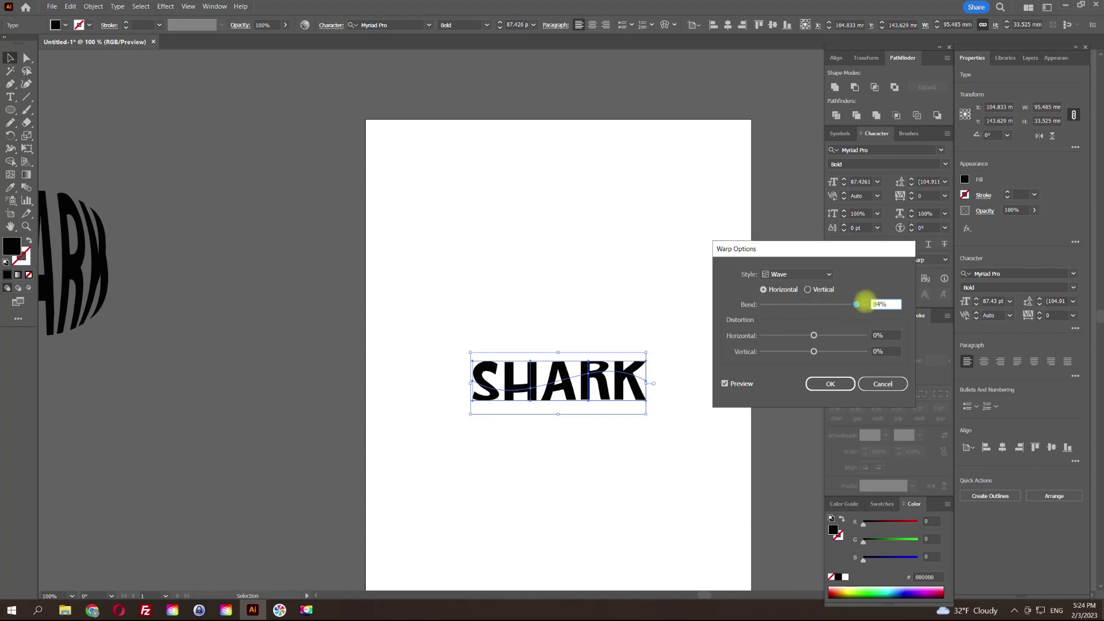
{"action": "type", "text": "72"}
{"action": "mouse_move", "coordinate": [813, 335]}
{"action": "left_mouse_down"}
{"action": "mouse_move", "coordinate": [835, 335]}
{"action": "mouse_move", "coordinate": [814, 335]}
{"action": "left_mouse_up"}
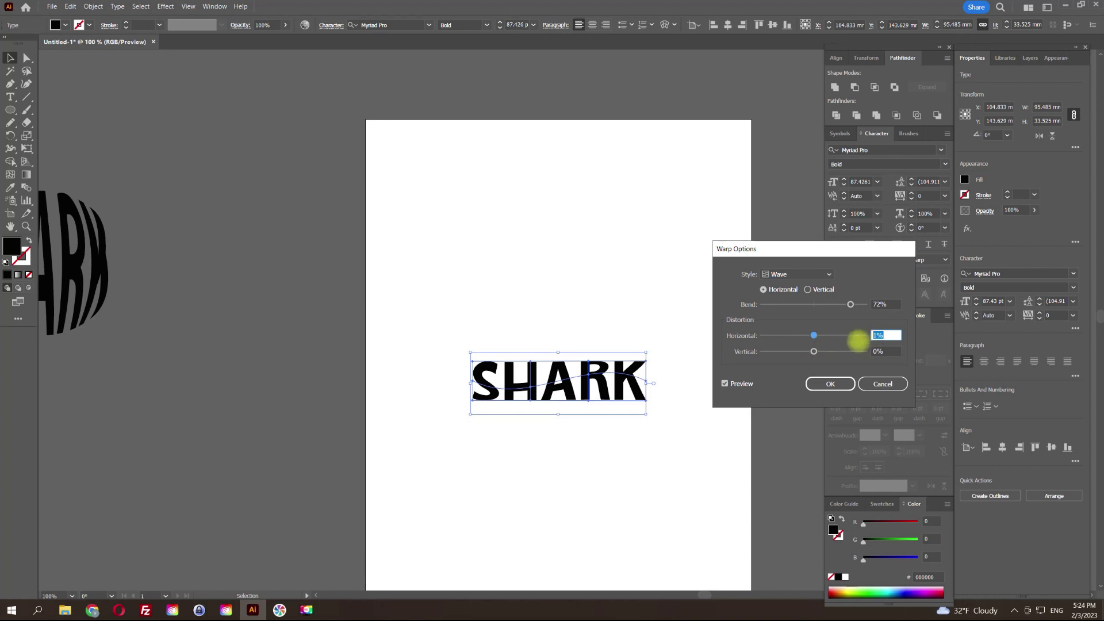
{"action": "left_click", "coordinate": [889, 351]}
{"action": "mouse_move", "coordinate": [851, 305]}
{"action": "left_mouse_down"}
{"action": "mouse_move", "coordinate": [811, 304]}
{"action": "mouse_move", "coordinate": [843, 304]}
{"action": "left_mouse_up"}
{"action": "left_click", "coordinate": [808, 289]}
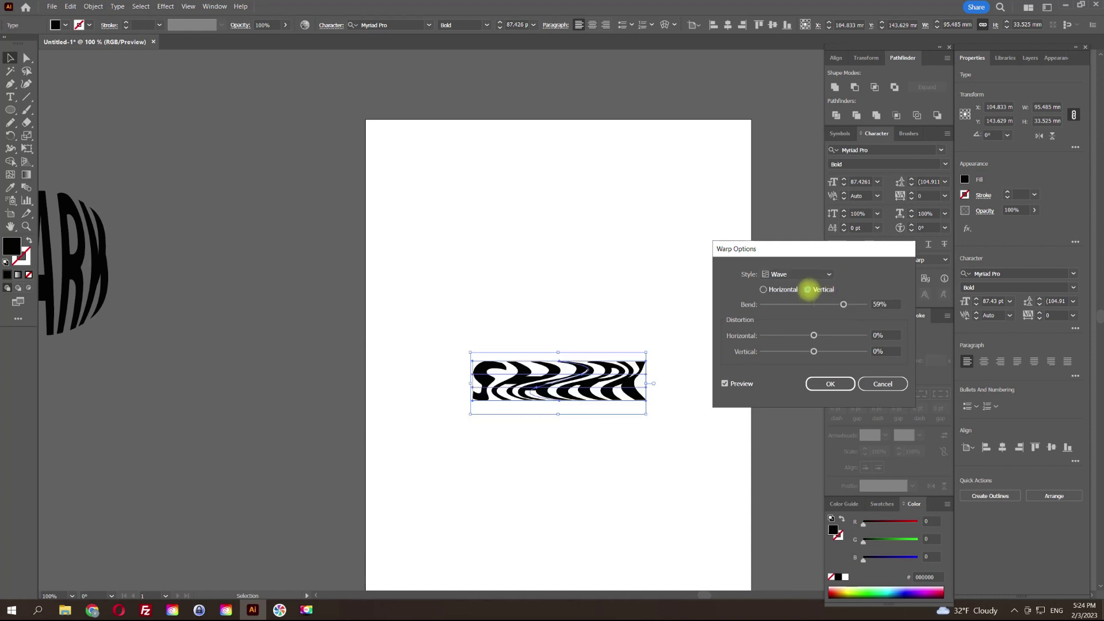
{"action": "left_click", "coordinate": [764, 289]}
{"action": "left_click", "coordinate": [829, 275]}
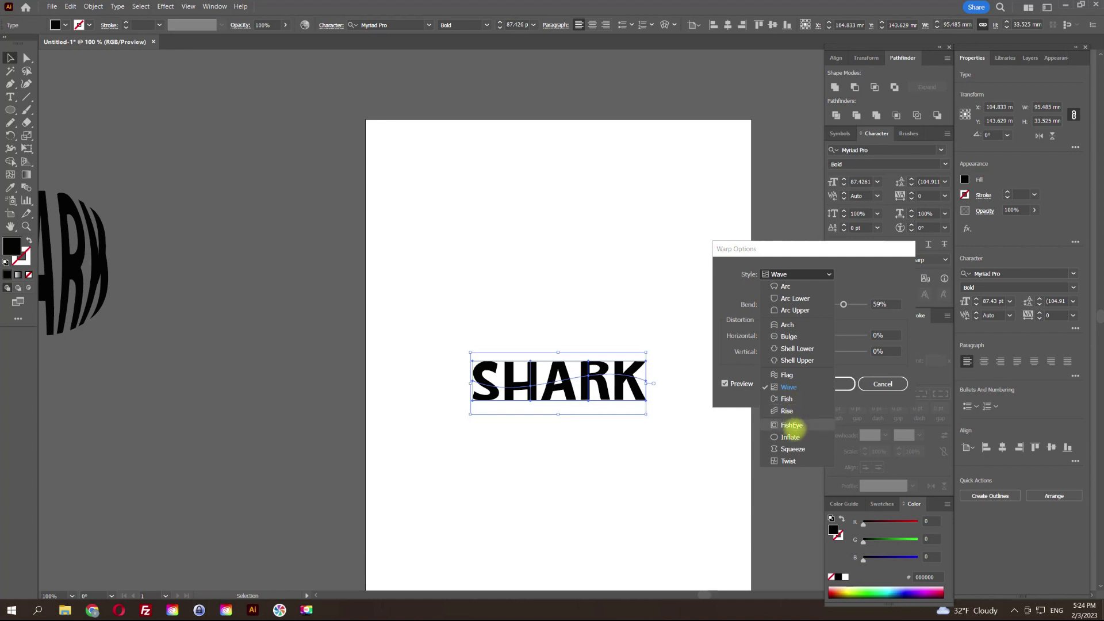
{"action": "left_click", "coordinate": [791, 425]}
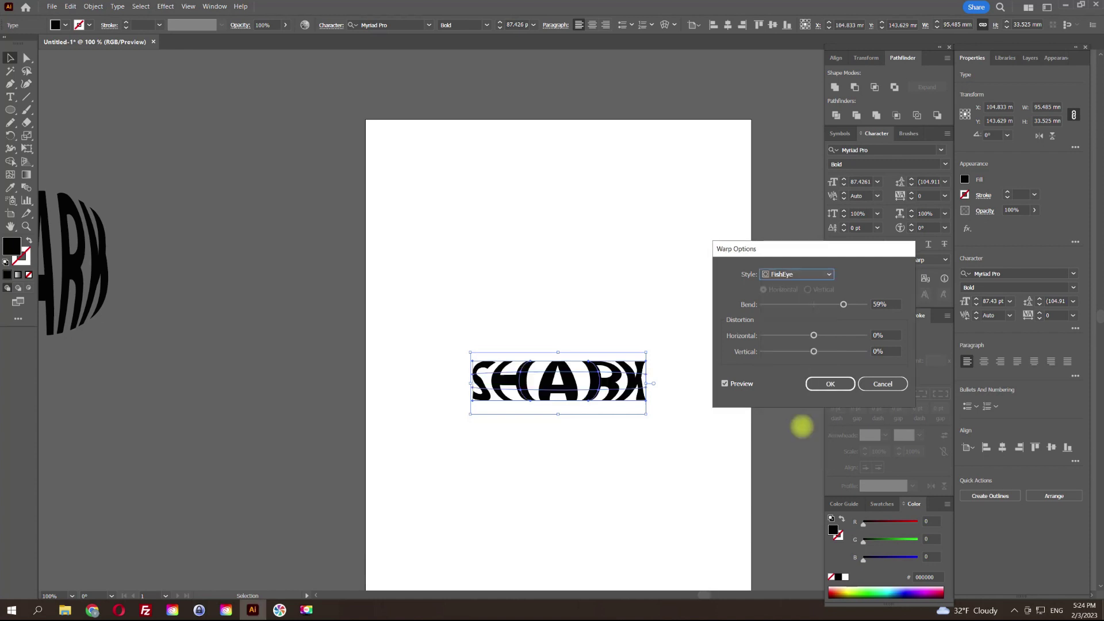
- Set the FishEye bend to 62% with horizontal and vertical distortion at 0%
{"action": "left_click_drag", "start_coordinate": [843, 304], "coordinate": [822, 304]}
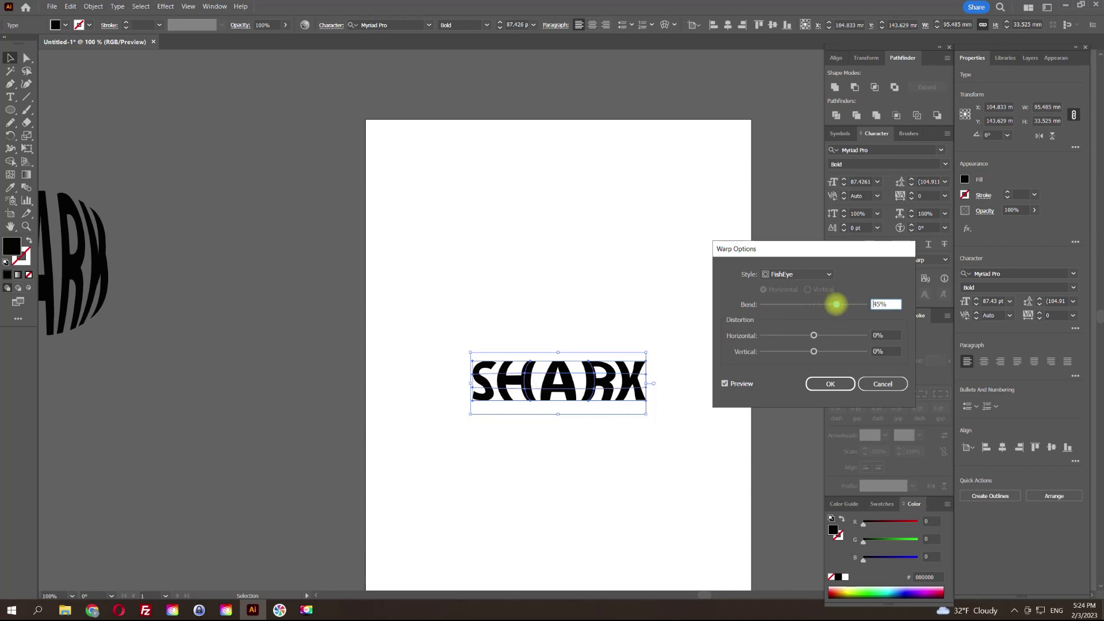
{"action": "mouse_move", "coordinate": [831, 303]}
{"action": "left_mouse_down"}
{"action": "mouse_move", "coordinate": [845, 303]}
{"action": "mouse_move", "coordinate": [830, 335]}
{"action": "mouse_move", "coordinate": [818, 335]}
{"action": "mouse_move", "coordinate": [828, 351]}
{"action": "mouse_move", "coordinate": [816, 352]}
{"action": "left_mouse_up"}
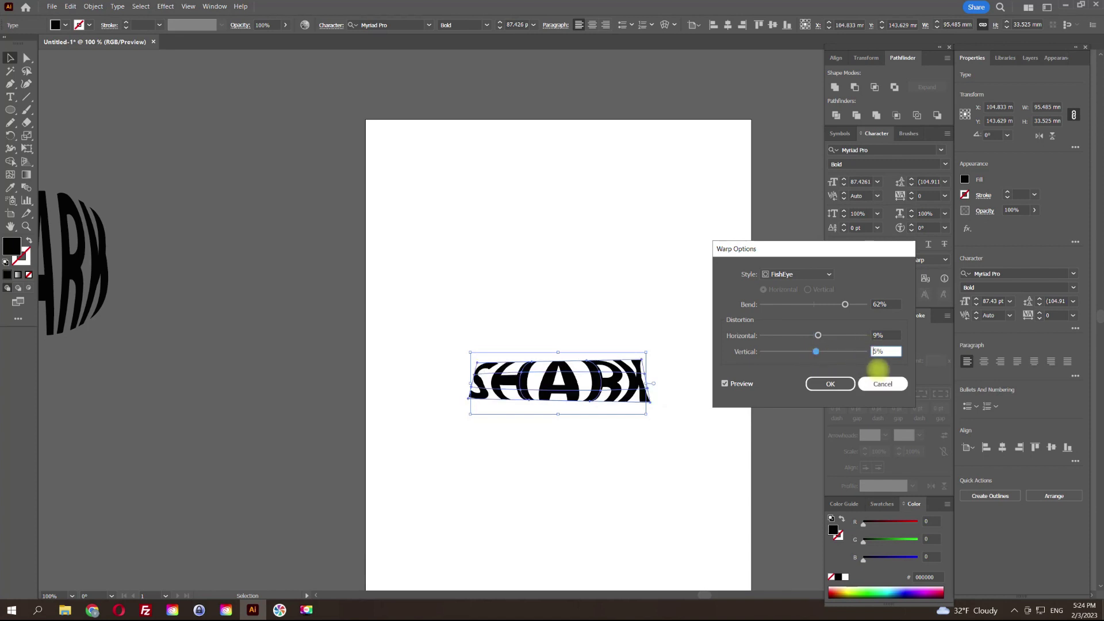
{"action": "left_click", "coordinate": [884, 336]}
{"action": "type", "text": "0"}
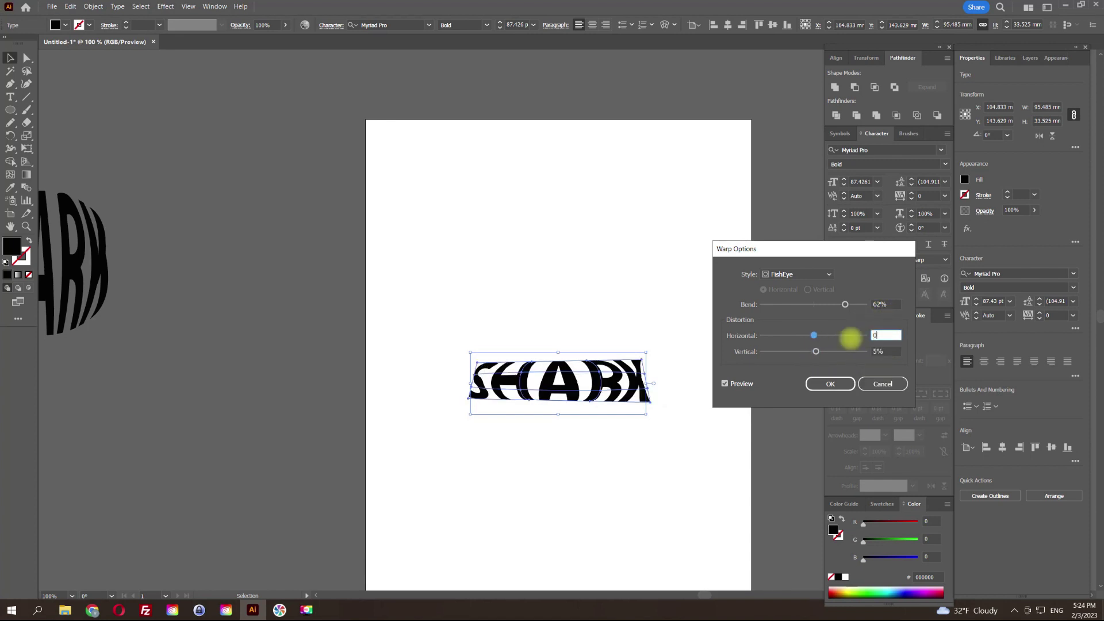
{"action": "left_click", "coordinate": [884, 351]}
{"action": "type", "text": "0"}
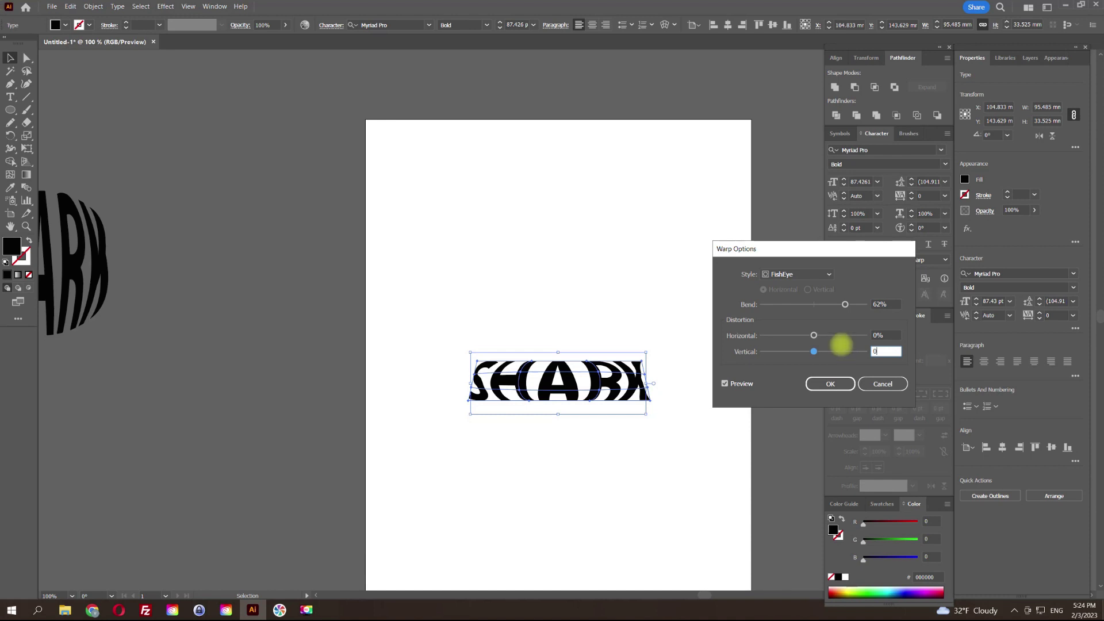
{"action": "left_click", "coordinate": [832, 276]}
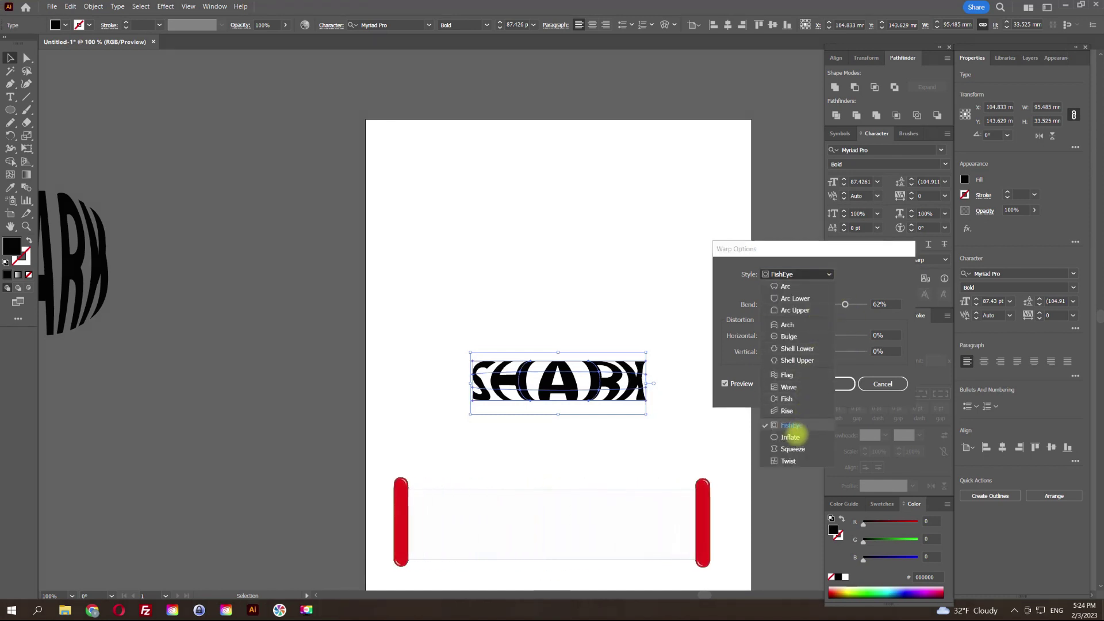
- Preview Inflate, Squeeze and Twist warps, toggling Twist between vertical and horizontal
{"action": "left_click", "coordinate": [791, 438]}
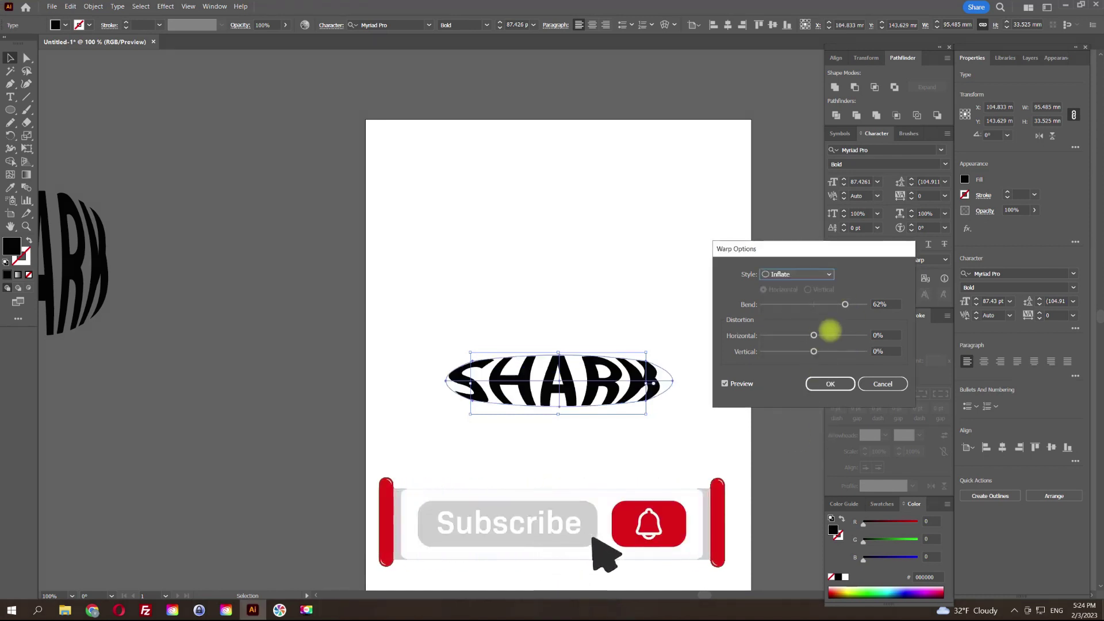
{"action": "mouse_move", "coordinate": [845, 304]}
{"action": "left_mouse_down"}
{"action": "mouse_move", "coordinate": [836, 304]}
{"action": "mouse_move", "coordinate": [862, 305]}
{"action": "mouse_move", "coordinate": [788, 304]}
{"action": "mouse_move", "coordinate": [839, 304]}
{"action": "mouse_move", "coordinate": [826, 336]}
{"action": "mouse_move", "coordinate": [854, 337]}
{"action": "left_mouse_up"}
{"action": "left_click", "coordinate": [889, 352]}
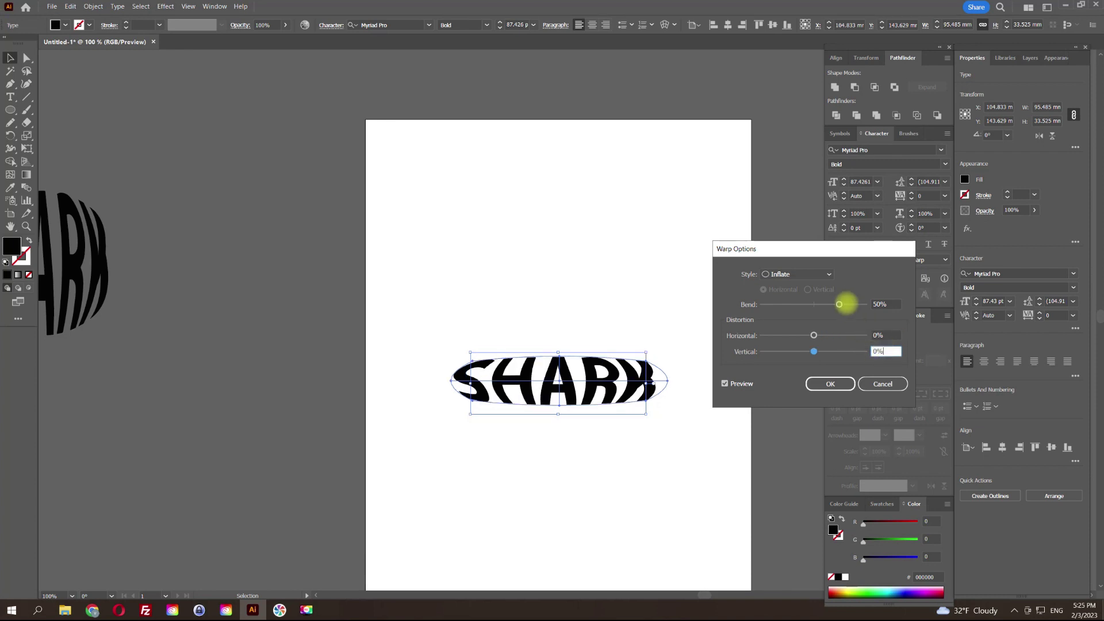
{"action": "left_click", "coordinate": [828, 275]}
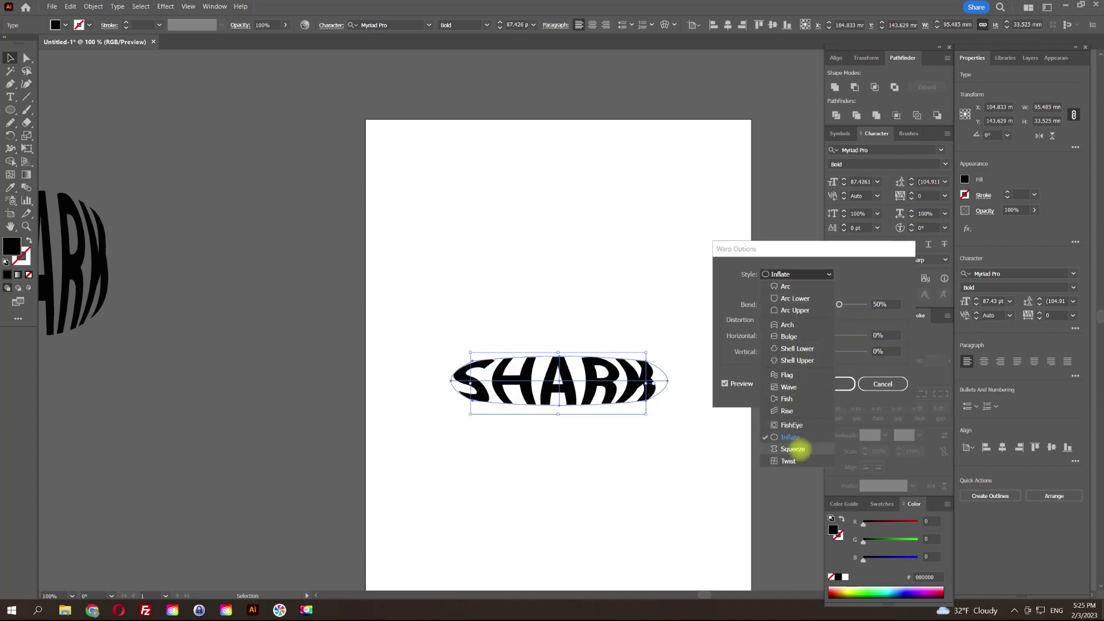
{"action": "left_click", "coordinate": [794, 449]}
{"action": "left_click", "coordinate": [831, 275]}
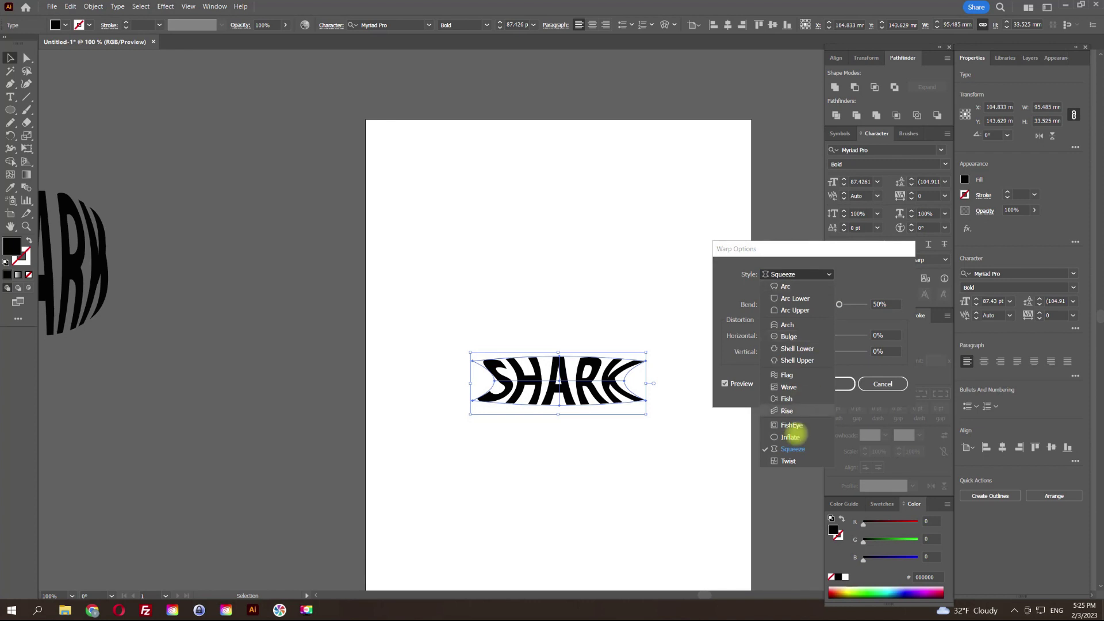
{"action": "left_click", "coordinate": [789, 460]}
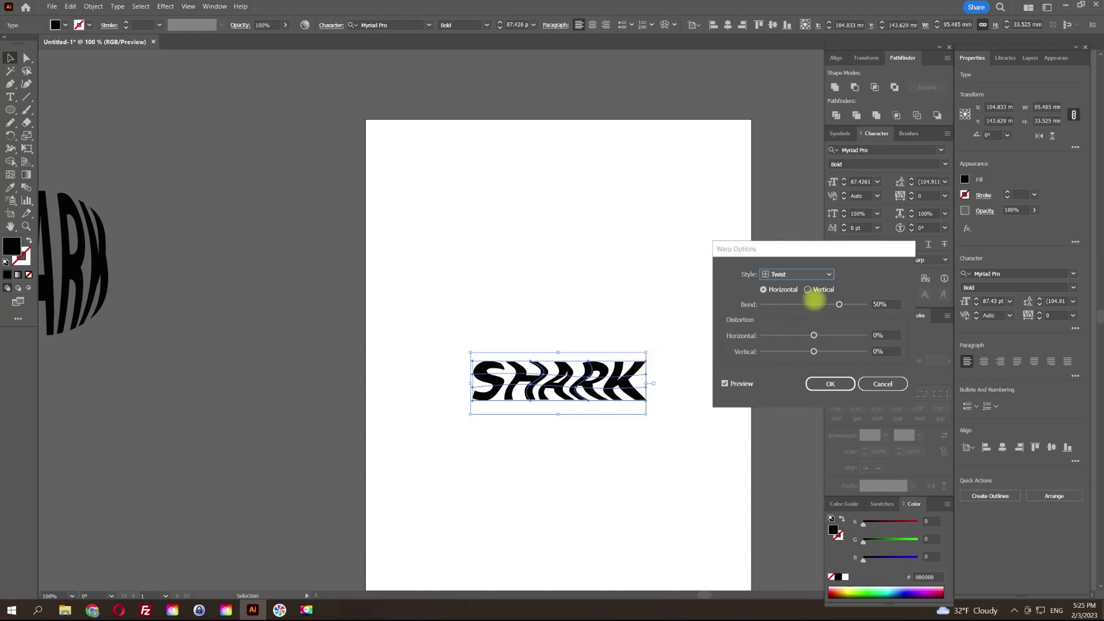
{"action": "left_click", "coordinate": [807, 290]}
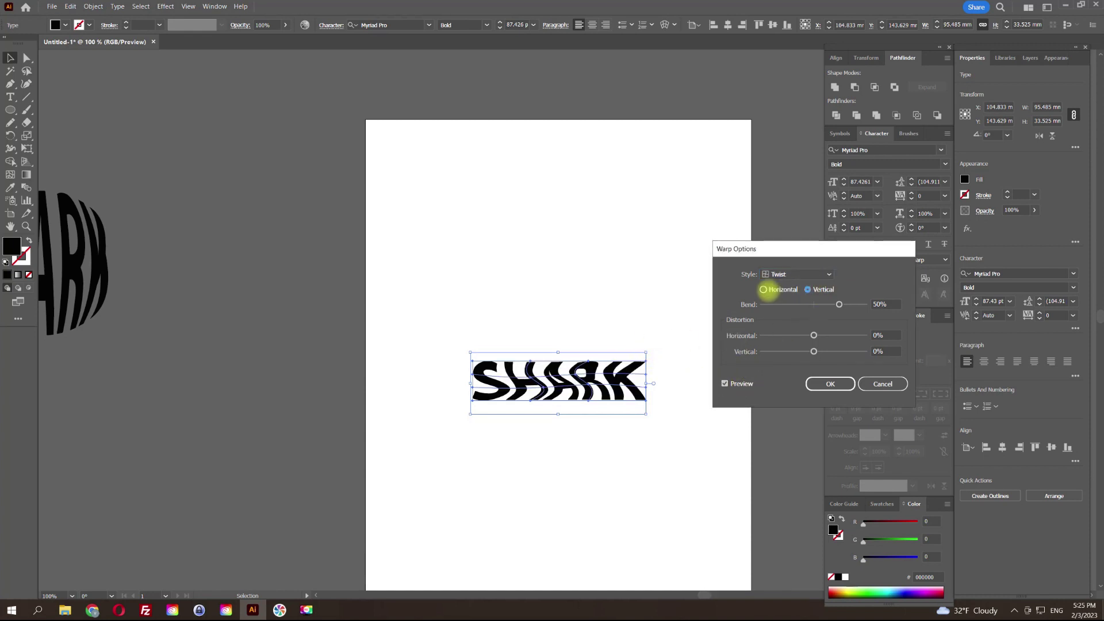
{"action": "left_click", "coordinate": [763, 290]}
- Apply a horizontal Bulge warp at about 84% bend
{"action": "left_click", "coordinate": [829, 274]}
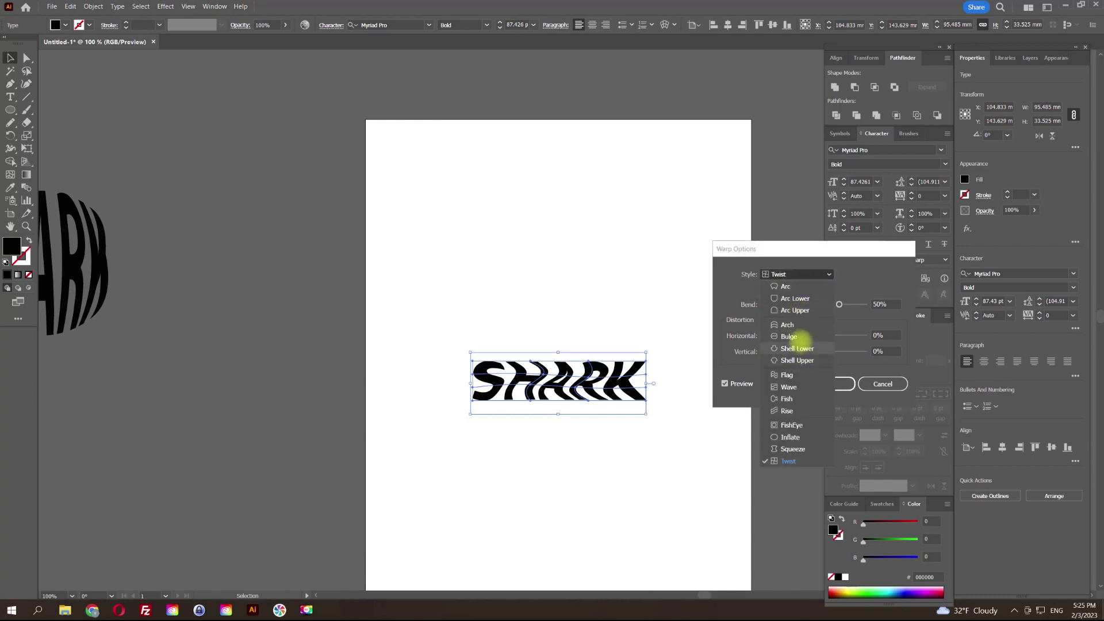
{"action": "left_click", "coordinate": [800, 338]}
{"action": "left_click_drag", "start_coordinate": [839, 304], "coordinate": [858, 304]}
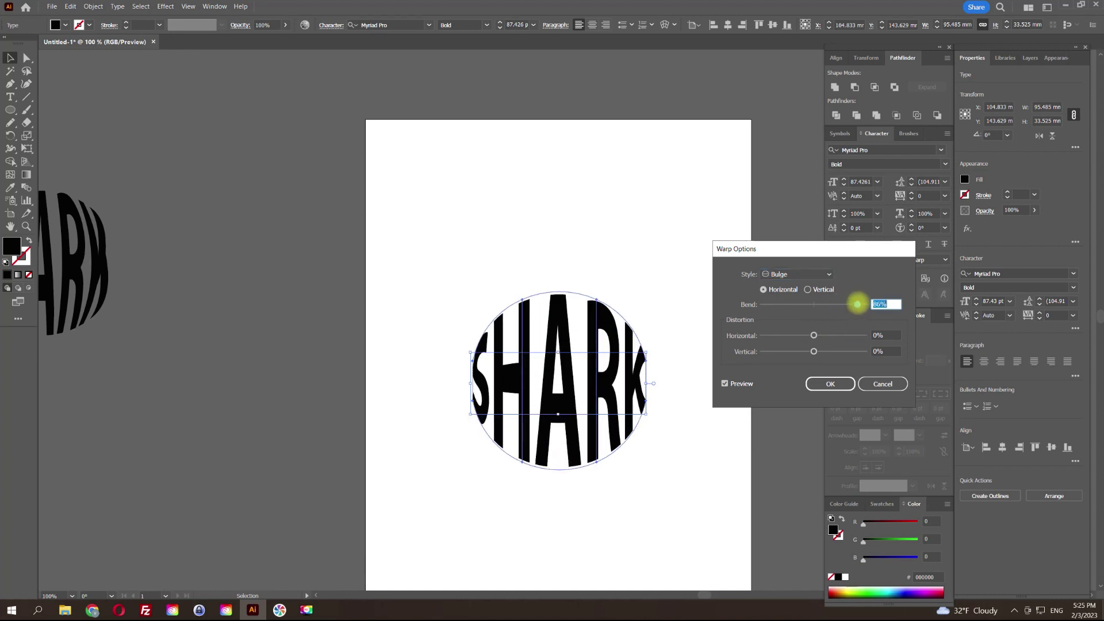
{"action": "left_click_drag", "start_coordinate": [858, 304], "coordinate": [854, 321]}
{"action": "left_click", "coordinate": [831, 384]}
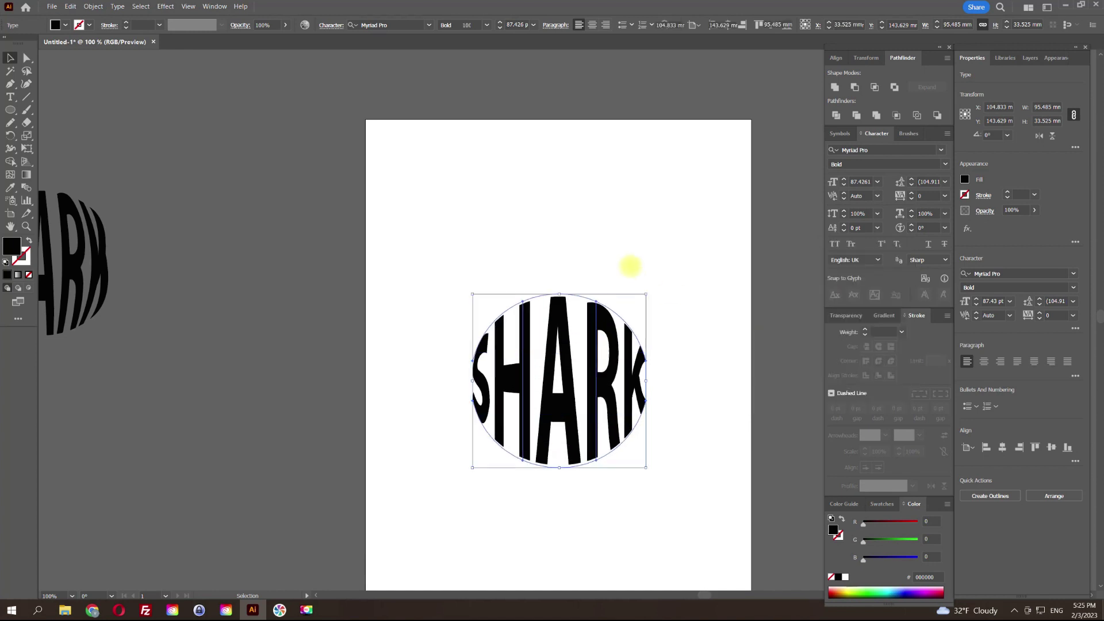
- Move the bulged SHARK off the artboard beside the circle-warped SHARK, tops aligned
{"action": "left_click", "coordinate": [630, 264]}
{"action": "scroll", "coordinate": [633, 282], "scroll_direction": "left", "scroll_amount": 5}
{"action": "left_click_drag", "start_coordinate": [742, 348], "coordinate": [402, 243]}
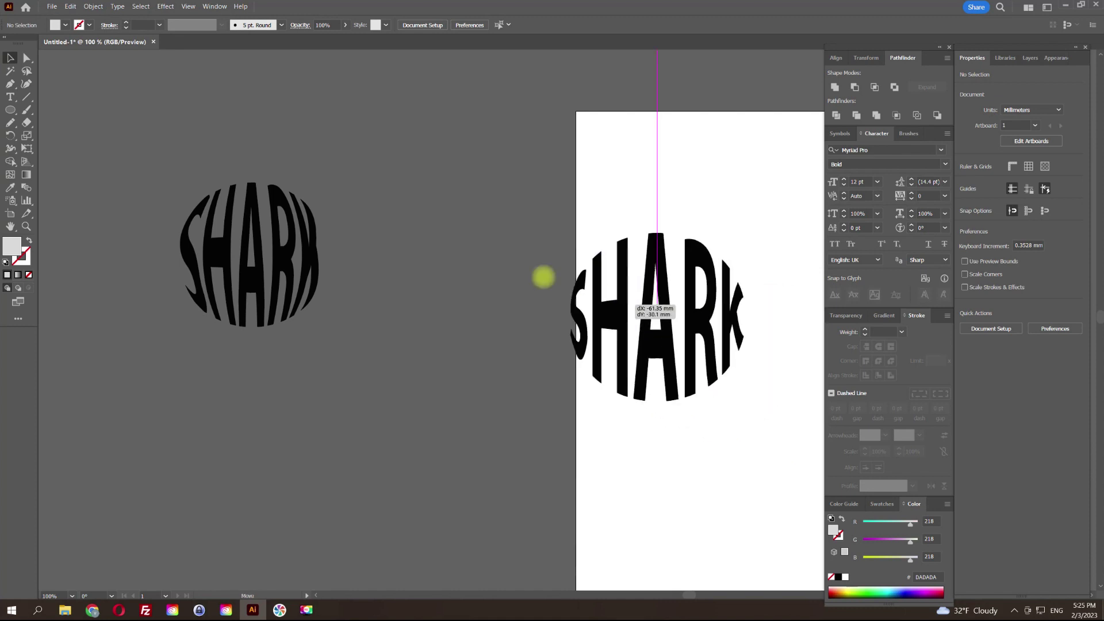
{"action": "left_click_drag", "start_coordinate": [424, 182], "coordinate": [439, 177]}
{"action": "left_click", "coordinate": [439, 178]}
{"action": "left_click_drag", "start_coordinate": [431, 249], "coordinate": [420, 217]}
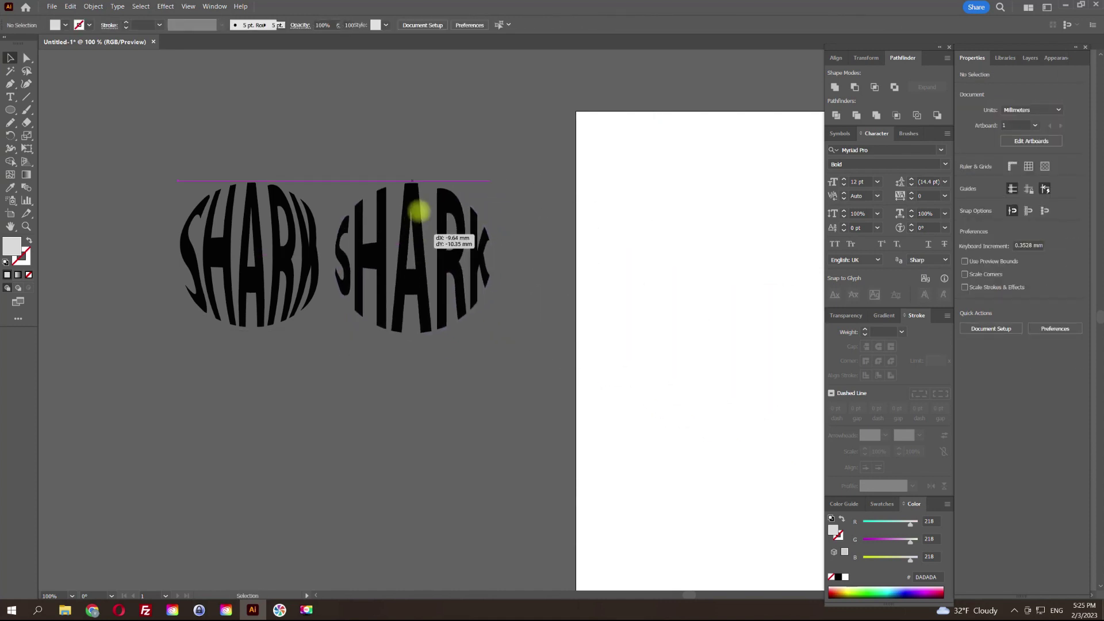
- Pan the view and drag a fresh plain SHARK copy onto the empty artboard
{"action": "scroll", "coordinate": [629, 193], "scroll_direction": "left", "scroll_amount": 5}
{"action": "scroll", "coordinate": [459, 263], "scroll_direction": "up", "scroll_amount": 2}
{"action": "scroll", "coordinate": [616, 235], "scroll_direction": "right", "scroll_amount": 2}
{"action": "left_click", "coordinate": [608, 180]}
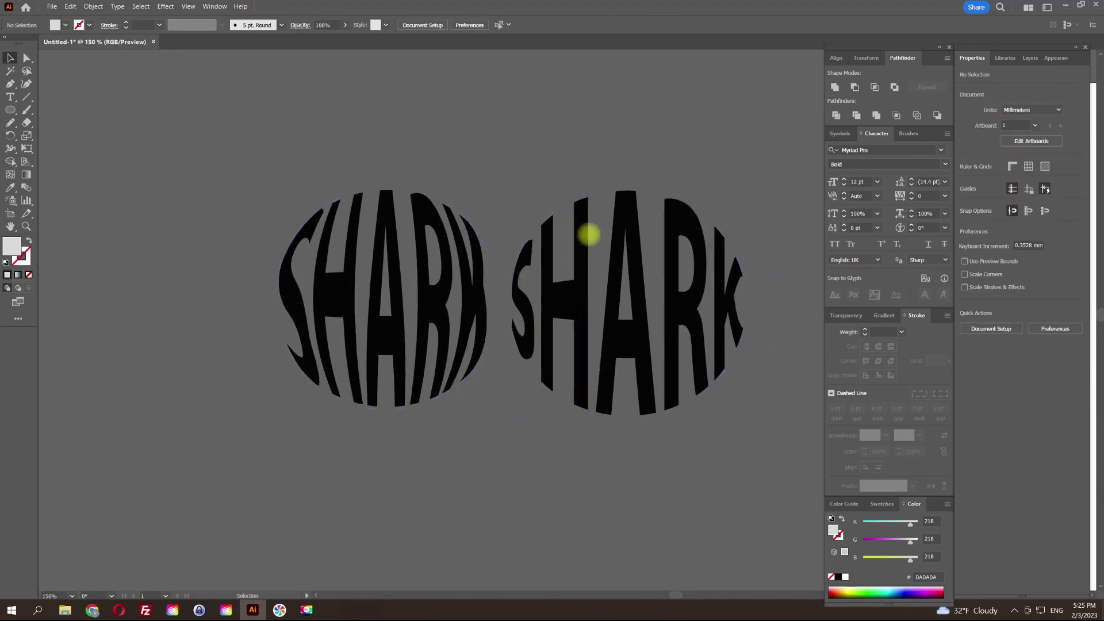
{"action": "scroll", "coordinate": [720, 234], "scroll_direction": "down", "scroll_amount": 2}
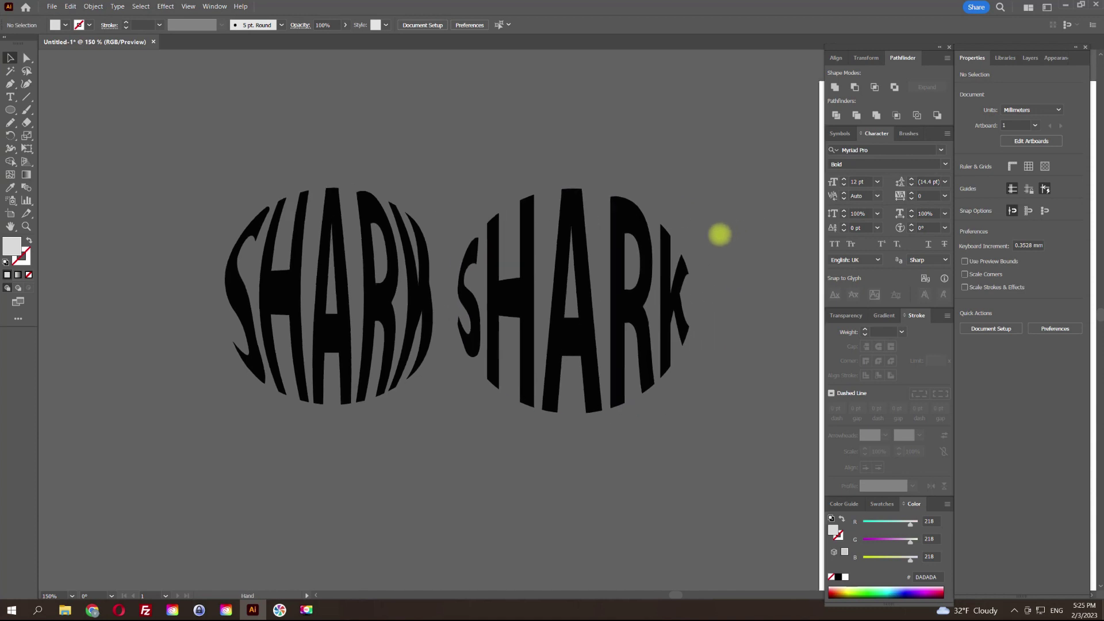
{"action": "scroll", "coordinate": [632, 232], "scroll_direction": "right", "scroll_amount": 5}
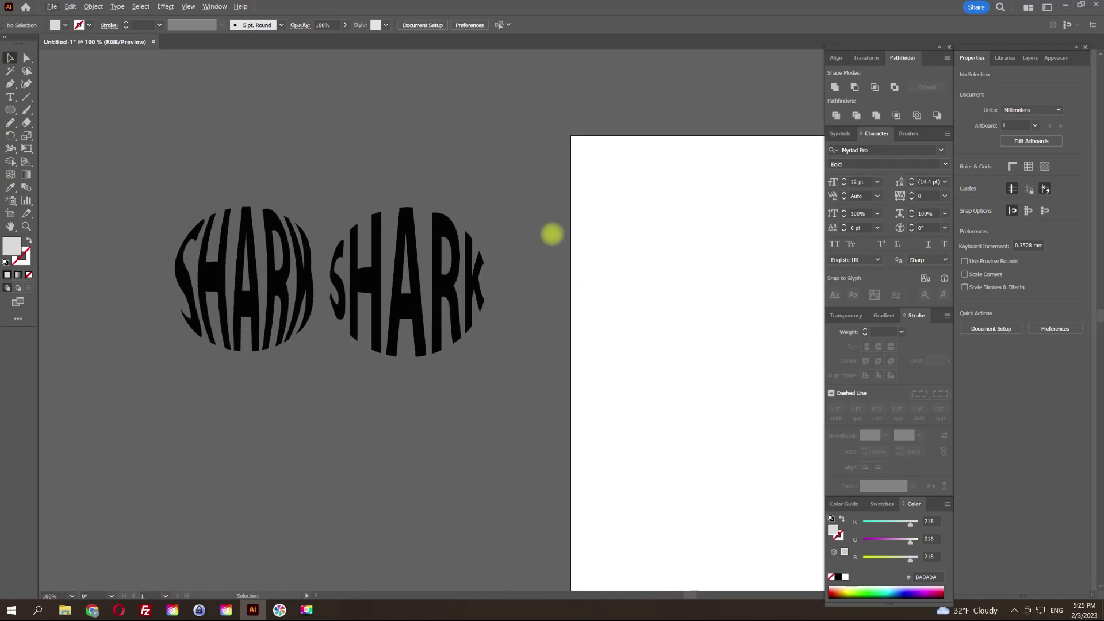
{"action": "left_click_drag", "start_coordinate": [552, 234], "coordinate": [578, 214]}
{"action": "scroll", "coordinate": [583, 224], "scroll_direction": "down", "scroll_amount": 2, "text": "alt"}
{"action": "scroll", "coordinate": [633, 205], "scroll_direction": "right", "scroll_amount": 3}
{"action": "scroll", "coordinate": [599, 156], "scroll_direction": "up", "scroll_amount": 1}
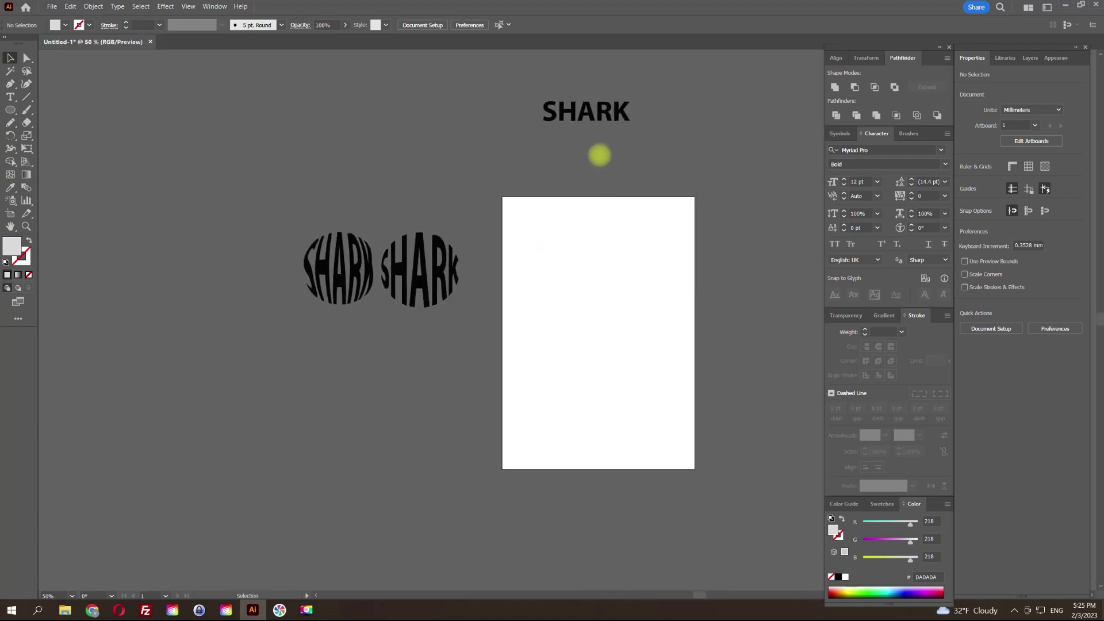
{"action": "left_click_drag", "start_coordinate": [591, 121], "coordinate": [601, 333]}
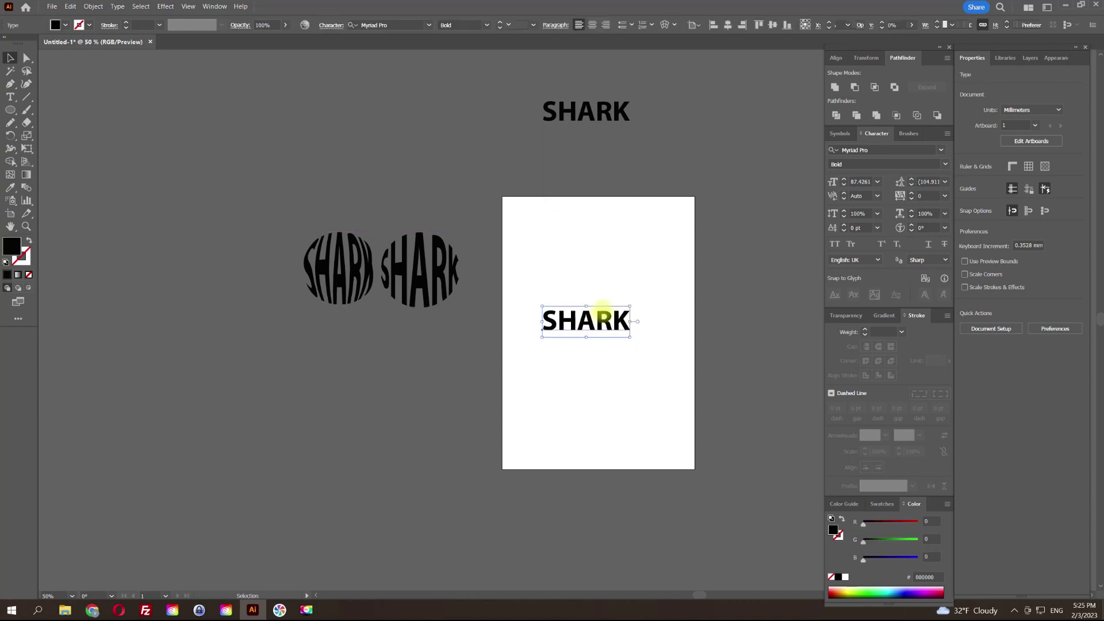
- Draw a five-point star over the SHARK copy and enlarge it
{"action": "scroll", "coordinate": [598, 295], "scroll_direction": "up", "scroll_amount": 2, "text": "alt"}
{"action": "scroll", "coordinate": [636, 276], "scroll_direction": "down", "scroll_amount": 1, "text": "alt"}
{"action": "scroll", "coordinate": [207, 202], "scroll_direction": "up", "scroll_amount": 1}
{"action": "scroll", "coordinate": [207, 202], "scroll_direction": "left", "scroll_amount": 1}
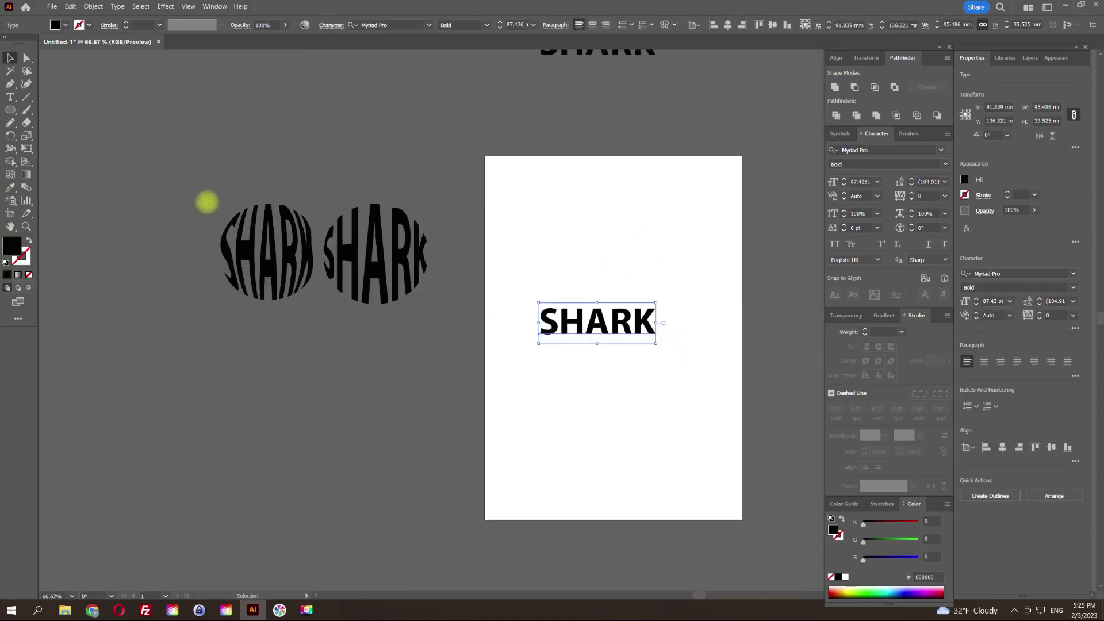
{"action": "left_click_drag", "start_coordinate": [10, 110], "coordinate": [52, 164]}
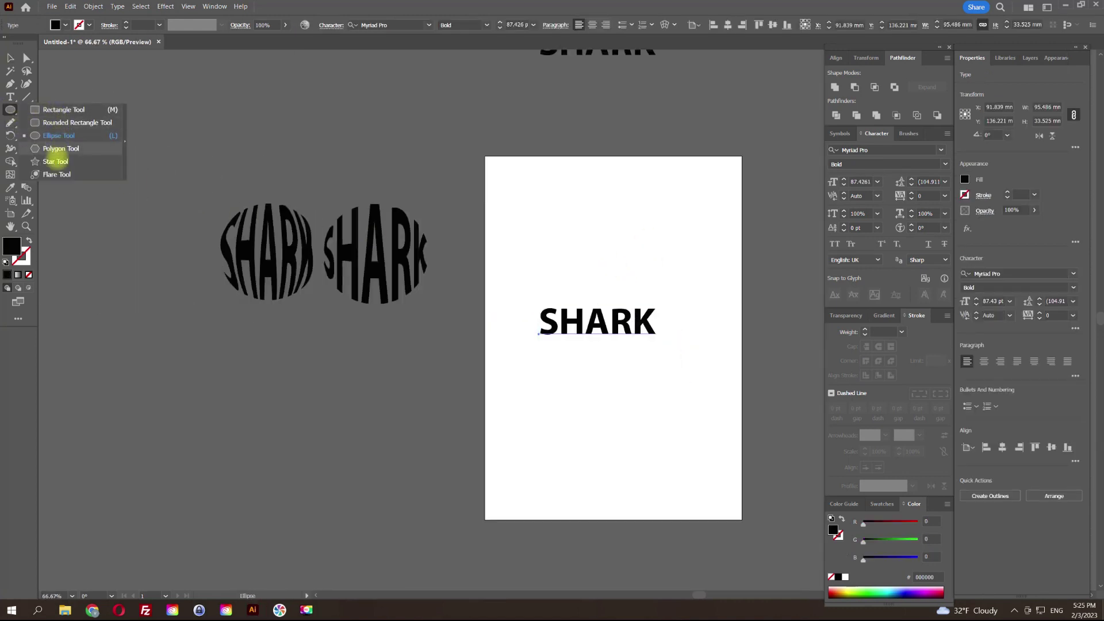
{"action": "left_click", "coordinate": [551, 203]}
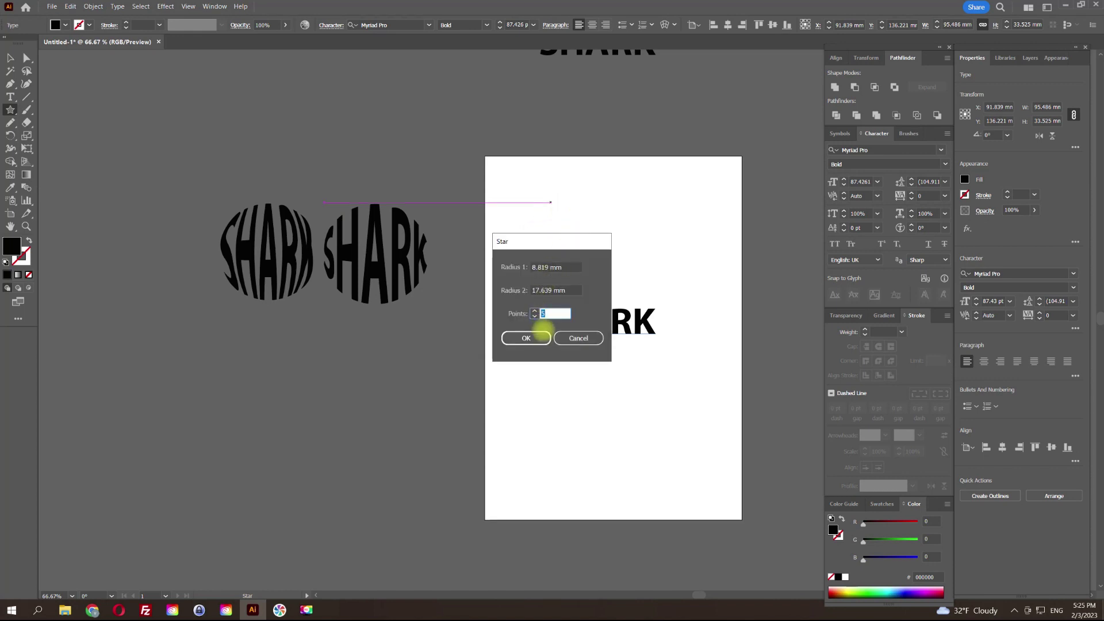
{"action": "left_click", "coordinate": [537, 337]}
{"action": "left_click", "coordinate": [10, 58]}
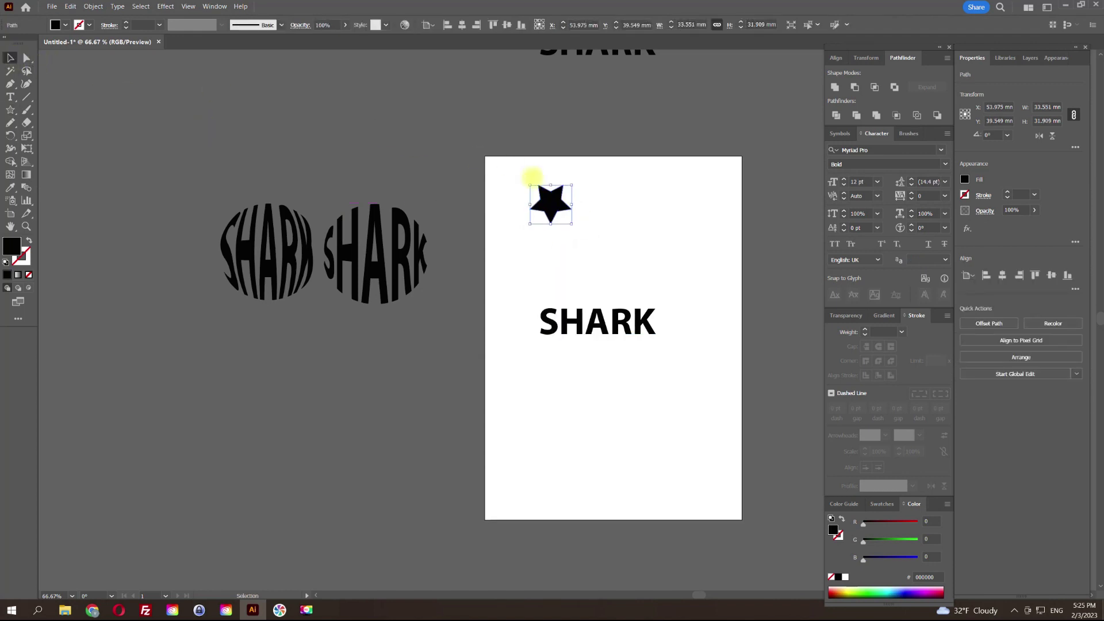
{"action": "mouse_move", "coordinate": [573, 185]}
{"action": "left_mouse_down"}
{"action": "mouse_move", "coordinate": [598, 172]}
{"action": "mouse_move", "coordinate": [504, 233]}
{"action": "left_mouse_up"}
- Envelope-distort SHARK into the star with Make with Top Object, then double its size
{"action": "left_click_drag", "start_coordinate": [653, 159], "coordinate": [547, 362]}
{"action": "left_click", "coordinate": [93, 7]}
{"action": "mouse_move", "coordinate": [120, 302]}
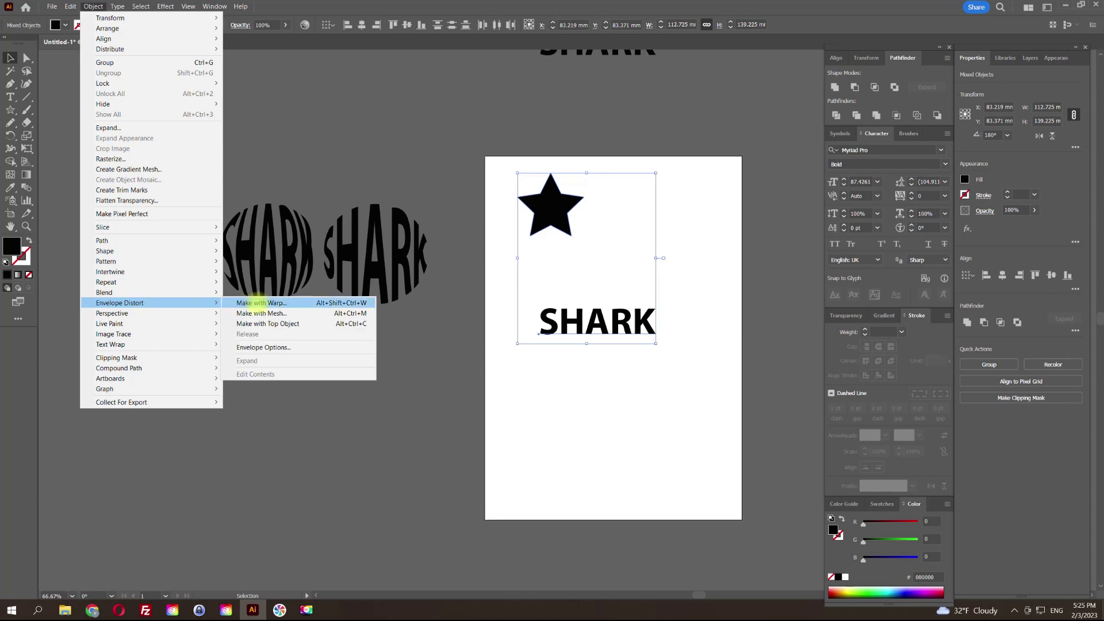
{"action": "left_click", "coordinate": [267, 324]}
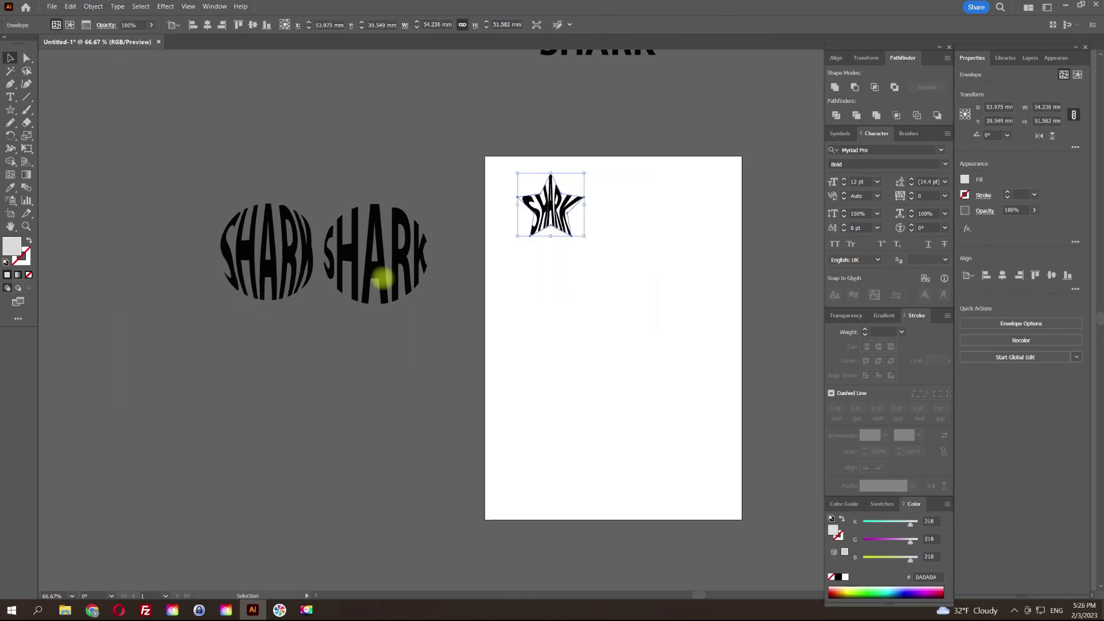
{"action": "scroll", "coordinate": [600, 216], "scroll_direction": "up", "scroll_amount": 2}
{"action": "left_click_drag", "start_coordinate": [571, 196], "coordinate": [685, 185]}
- Reshape the star envelope's right tip anchor to warp SHARK
{"action": "left_click", "coordinate": [27, 57]}
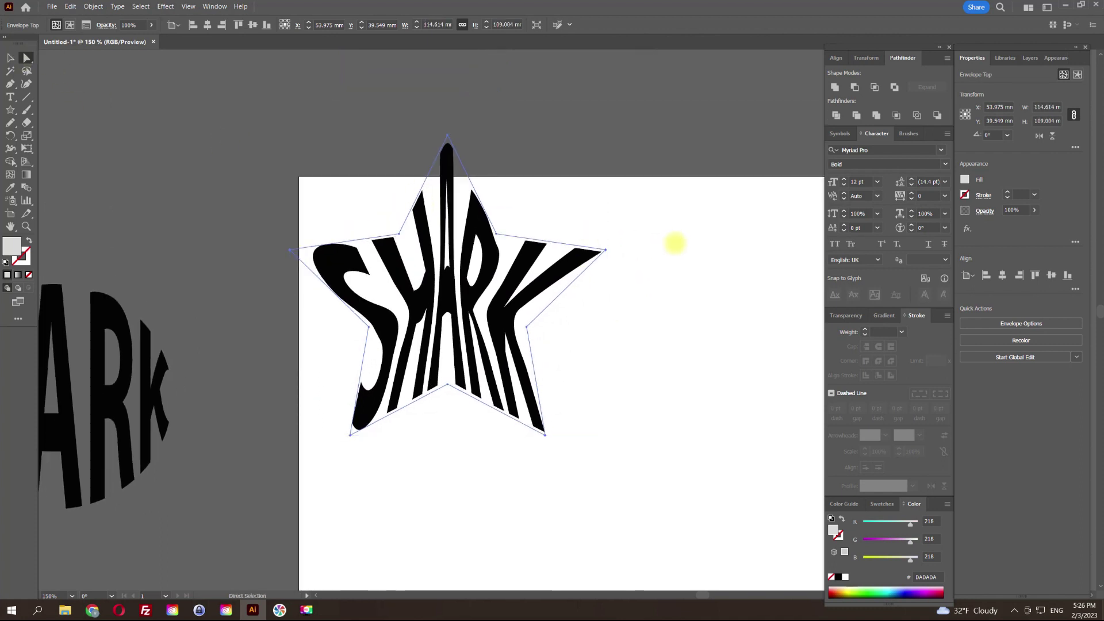
{"action": "left_click", "coordinate": [606, 251]}
{"action": "mouse_move", "coordinate": [606, 251]}
{"action": "left_mouse_down"}
{"action": "mouse_move", "coordinate": [495, 262]}
{"action": "mouse_move", "coordinate": [578, 270]}
{"action": "left_mouse_up"}
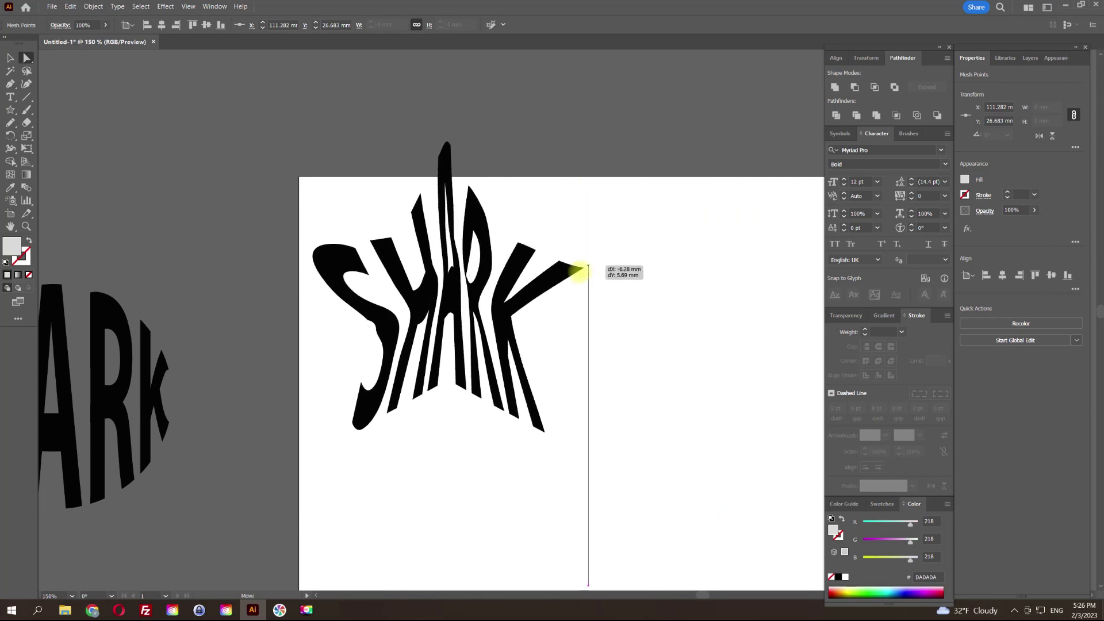
{"action": "left_click_drag", "start_coordinate": [578, 270], "coordinate": [618, 248]}
{"action": "scroll", "coordinate": [592, 333], "scroll_direction": "down", "scroll_amount": 2}
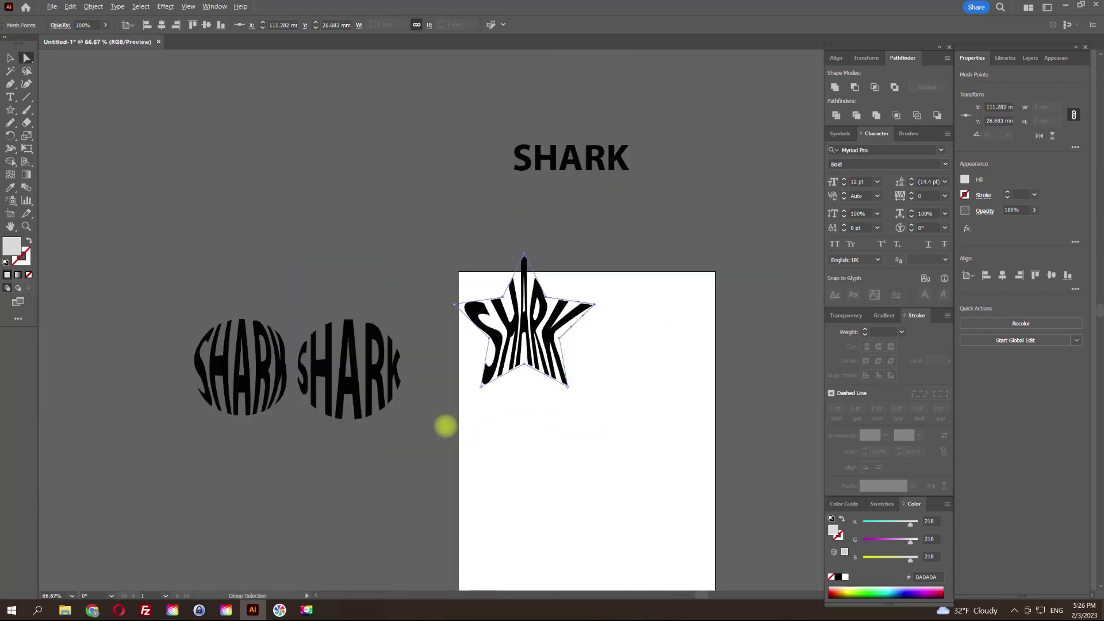
{"action": "mouse_move", "coordinate": [621, 381]}
{"action": "left_mouse_down"}
{"action": "mouse_move", "coordinate": [571, 394]}
{"action": "mouse_move", "coordinate": [571, 272]}
{"action": "mouse_move", "coordinate": [567, 387]}
{"action": "left_mouse_up"}
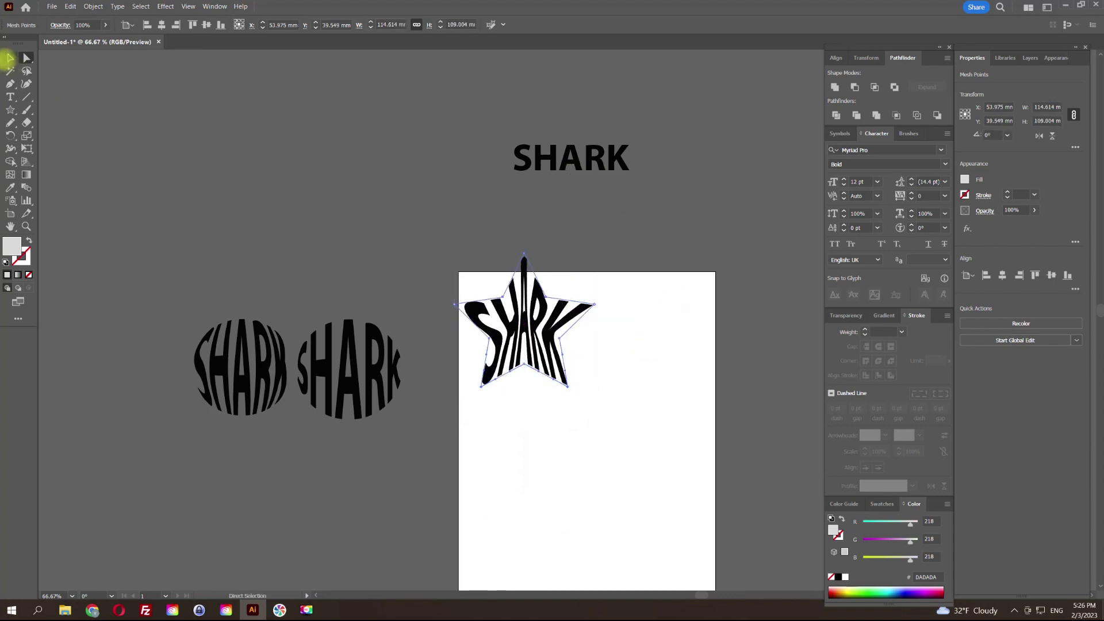
- Stretch the star-shaped SHARK horizontally, then undo the stretch
{"action": "left_click", "coordinate": [9, 58]}
{"action": "left_click", "coordinate": [560, 319]}
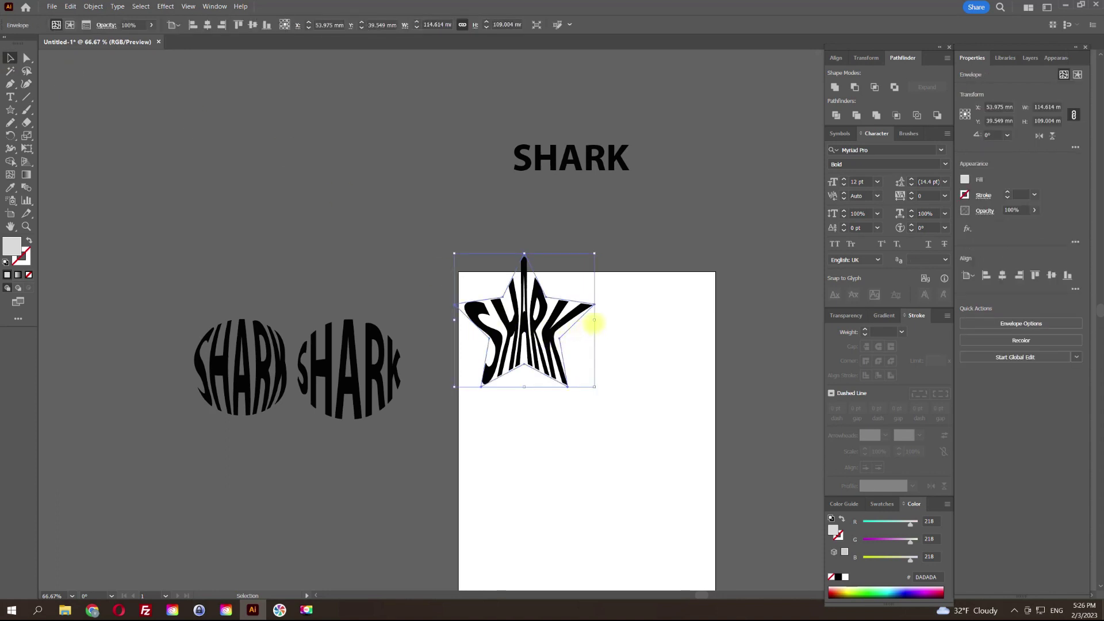
{"action": "left_click_drag", "start_coordinate": [630, 311], "coordinate": [683, 310]}
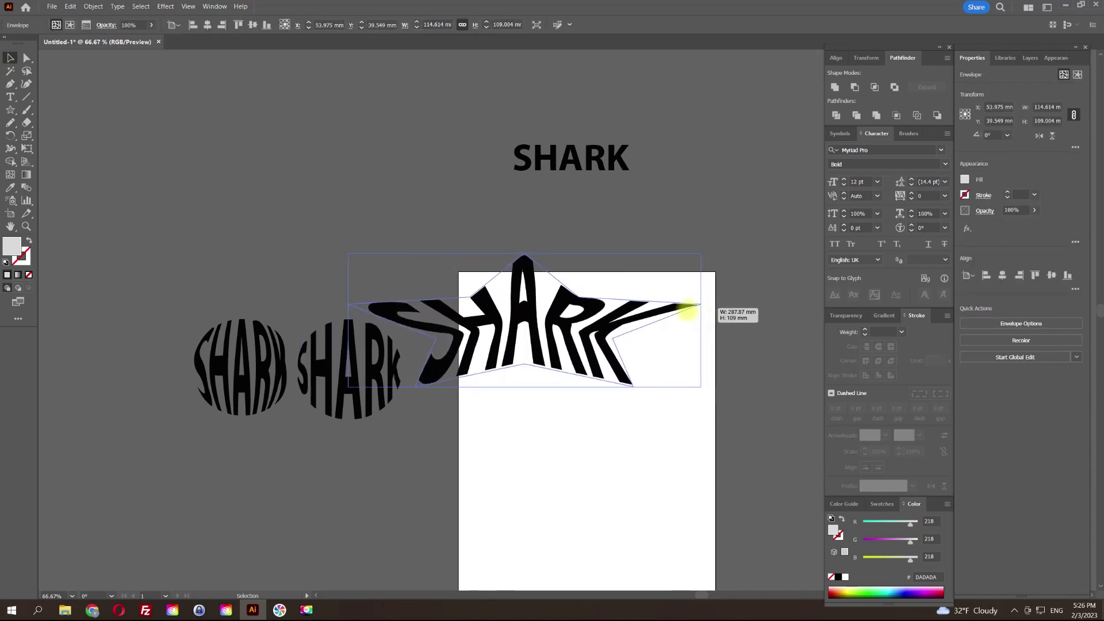
{"action": "key", "text": "ctrl+z"}
- Move the star SHARK off the artboard, above the bulged SHARKs
{"action": "left_click_drag", "start_coordinate": [567, 313], "coordinate": [260, 214]}
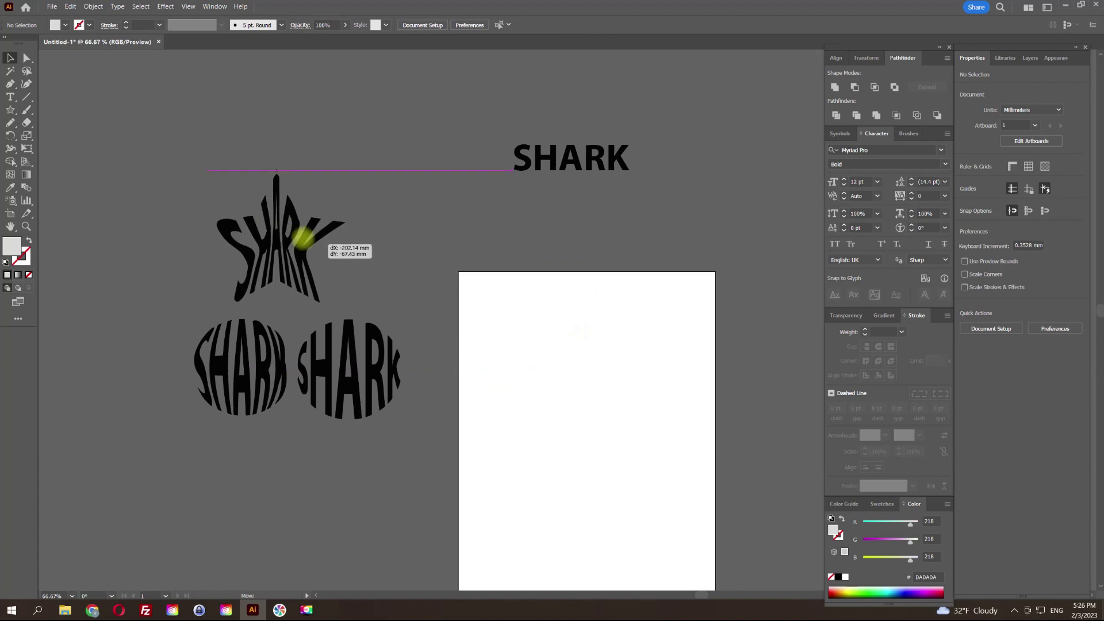
{"action": "scroll", "coordinate": [305, 253], "scroll_direction": "up", "scroll_amount": 2}
{"action": "left_click_drag", "start_coordinate": [247, 276], "coordinate": [260, 277]}
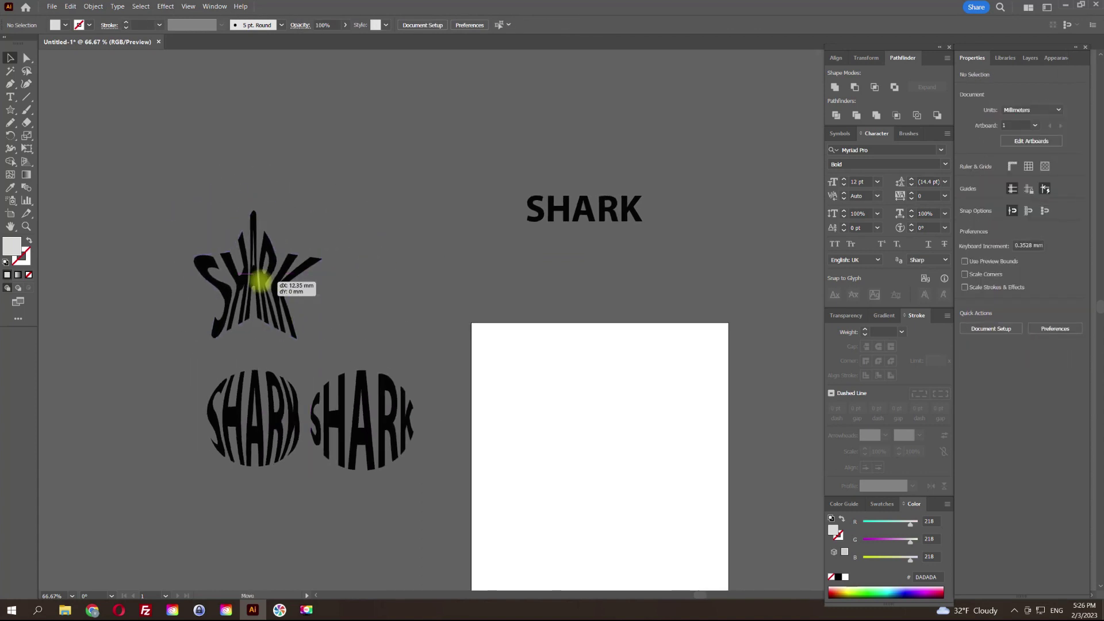
{"action": "left_click", "coordinate": [521, 303]}
- Place a copy of plain SHARK on the artboard and draw a rectangle
{"action": "left_click_drag", "start_coordinate": [572, 214], "coordinate": [607, 445]}
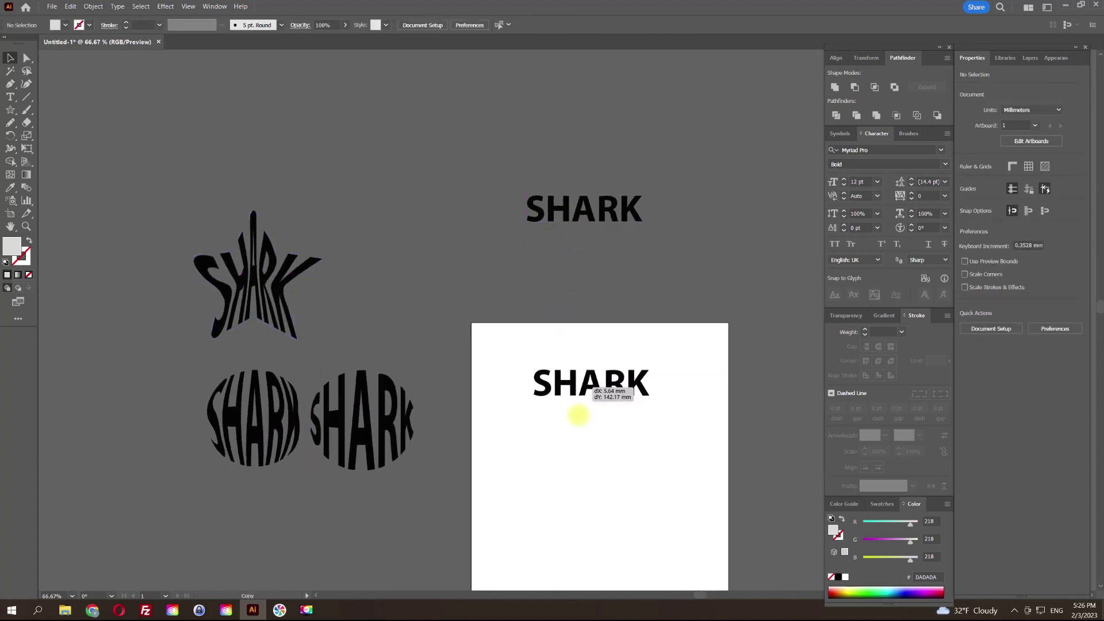
{"action": "scroll", "coordinate": [581, 288], "scroll_direction": "down", "scroll_amount": 3}
{"action": "scroll", "coordinate": [580, 288], "scroll_direction": "right", "scroll_amount": 2}
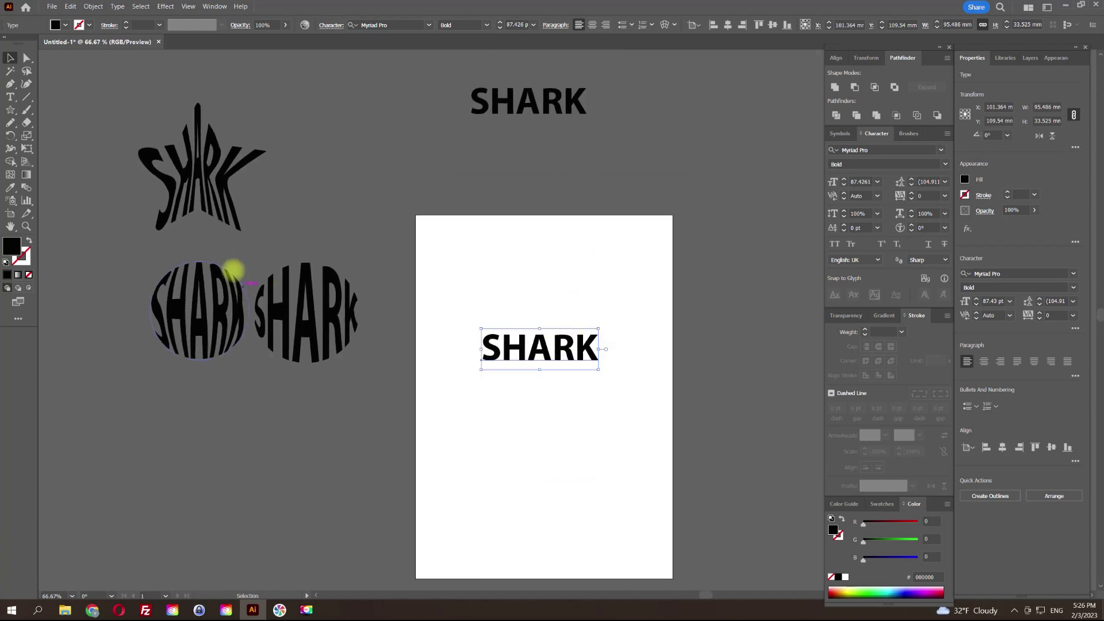
{"action": "left_click_drag", "start_coordinate": [10, 109], "coordinate": [50, 164]}
{"action": "left_click_drag", "start_coordinate": [470, 237], "coordinate": [616, 311]}
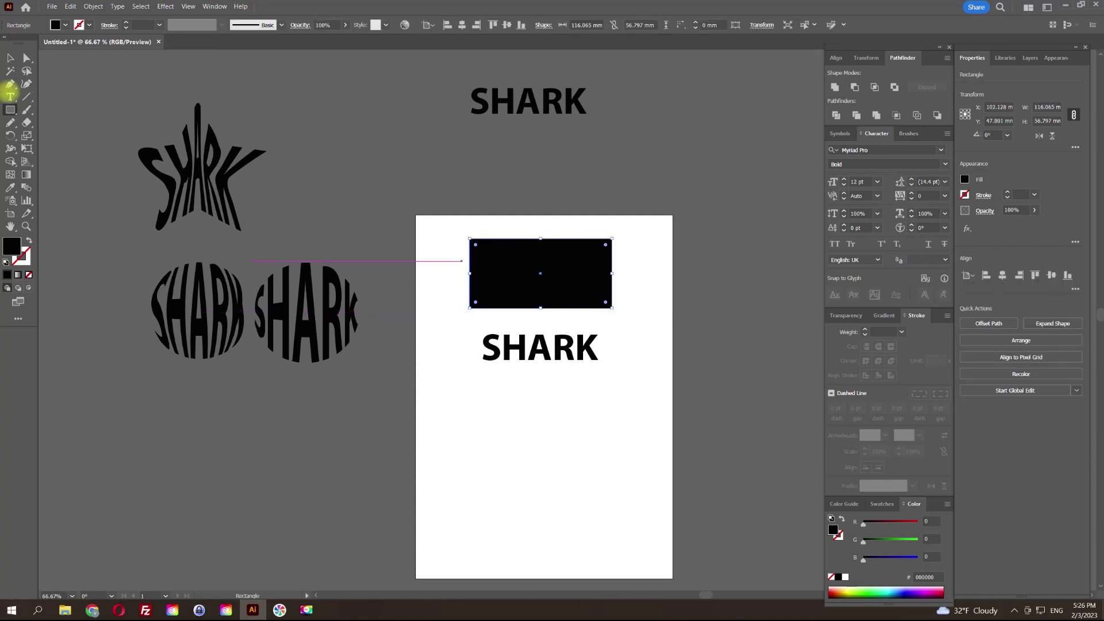
- Add mesh points to the rectangle: R 255 at upper left, G 255 at lower right
{"action": "left_click", "coordinate": [10, 175]}
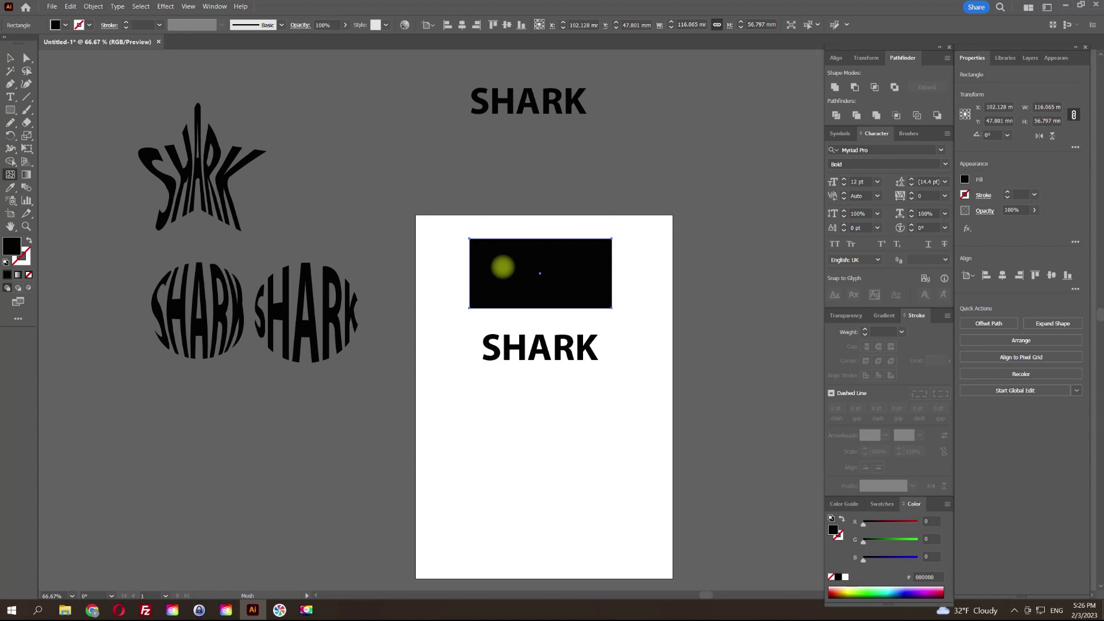
{"action": "left_click", "coordinate": [503, 266]}
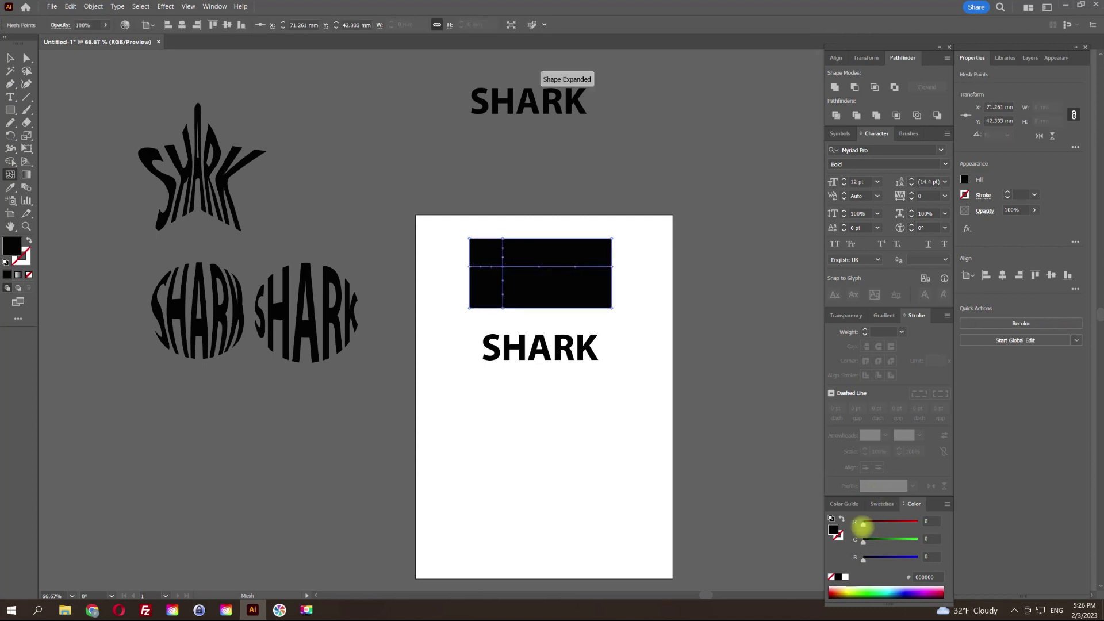
{"action": "left_click_drag", "start_coordinate": [864, 523], "coordinate": [966, 528]}
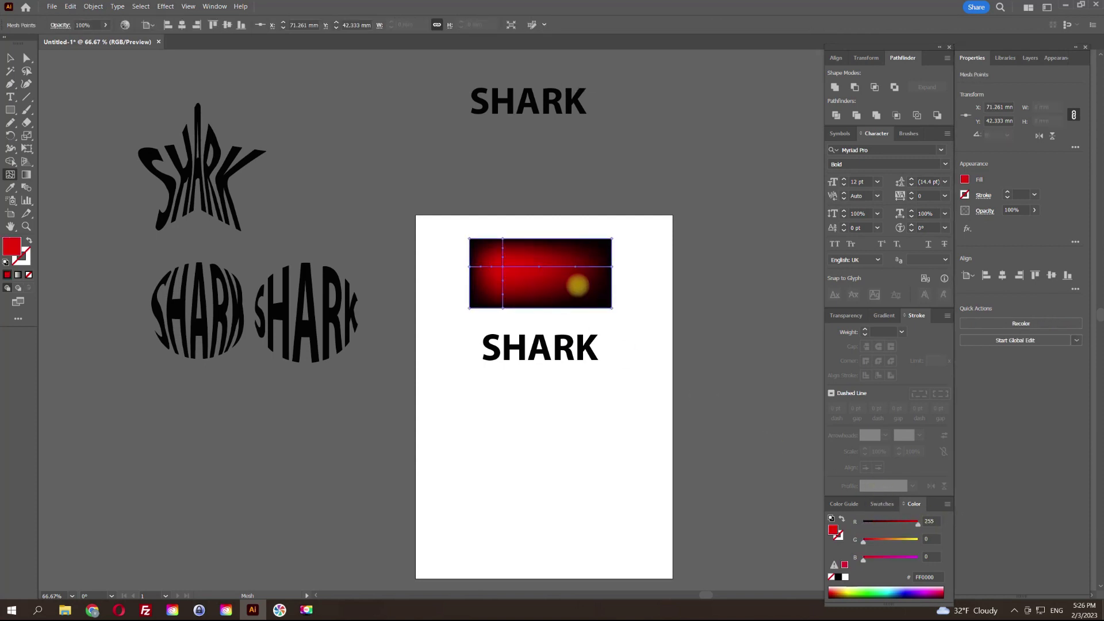
{"action": "left_click", "coordinate": [578, 284]}
{"action": "left_click_drag", "start_coordinate": [863, 540], "coordinate": [971, 545]}
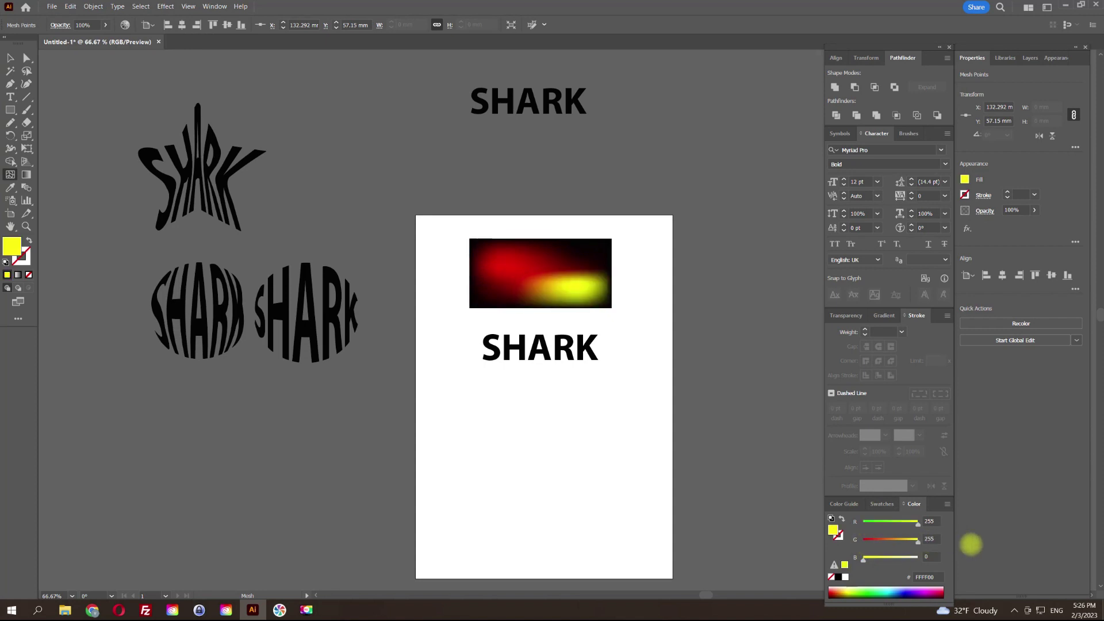
- Move the SHARK text up behind the red-yellow gradient rectangle
{"action": "left_click", "coordinate": [10, 57]}
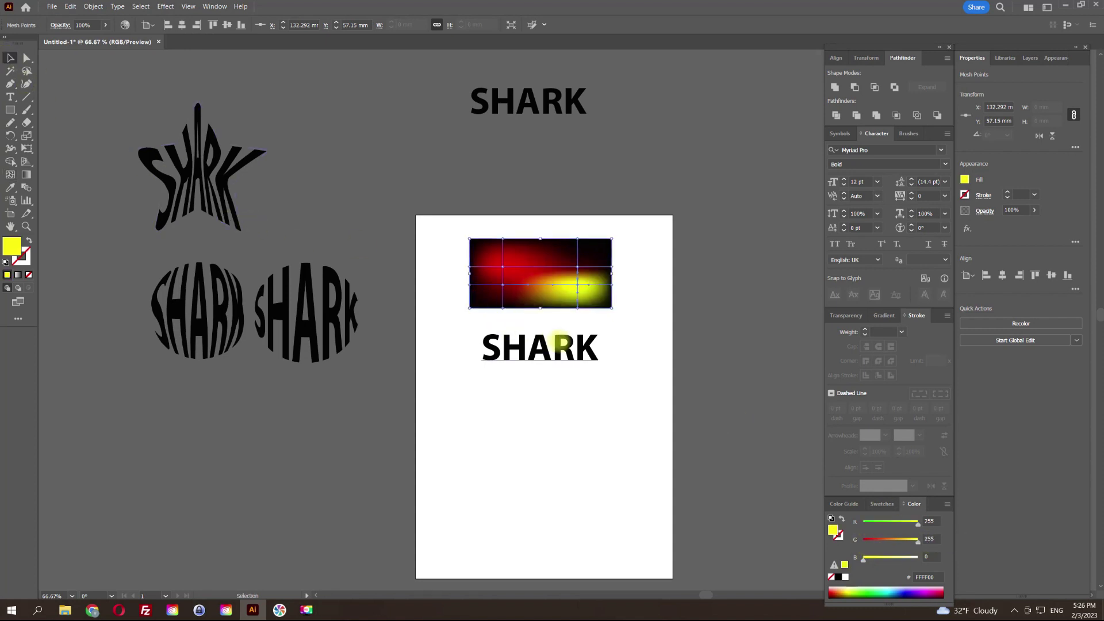
{"action": "scroll", "coordinate": [559, 336], "scroll_direction": "up", "scroll_amount": 1}
{"action": "left_click_drag", "start_coordinate": [540, 339], "coordinate": [548, 236]}
{"action": "right_click", "coordinate": [549, 236]}
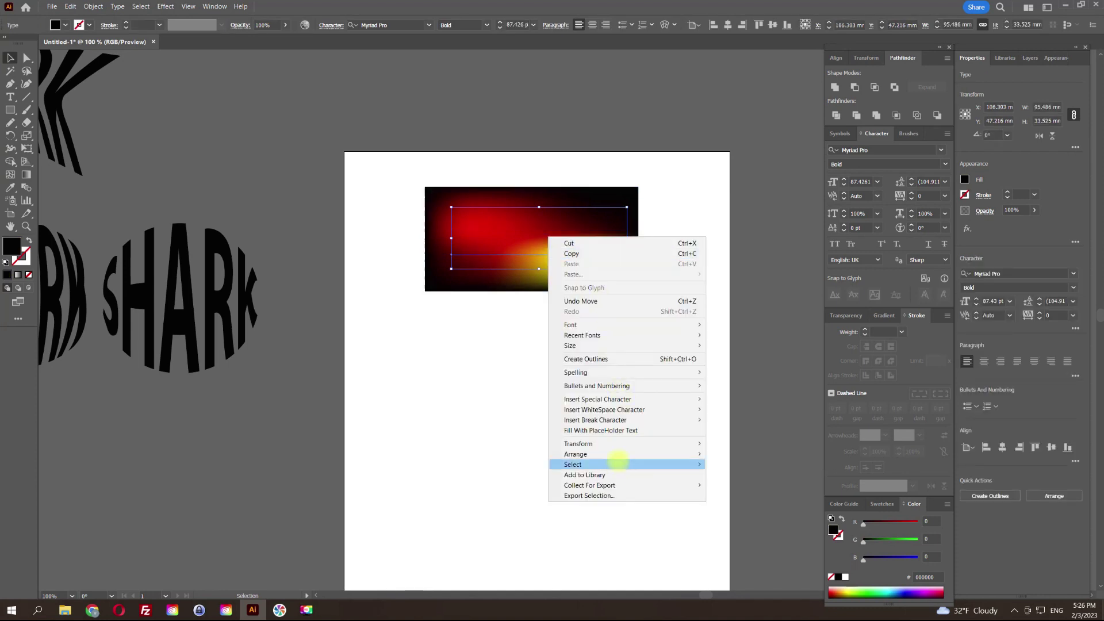
{"action": "mouse_move", "coordinate": [576, 454]}
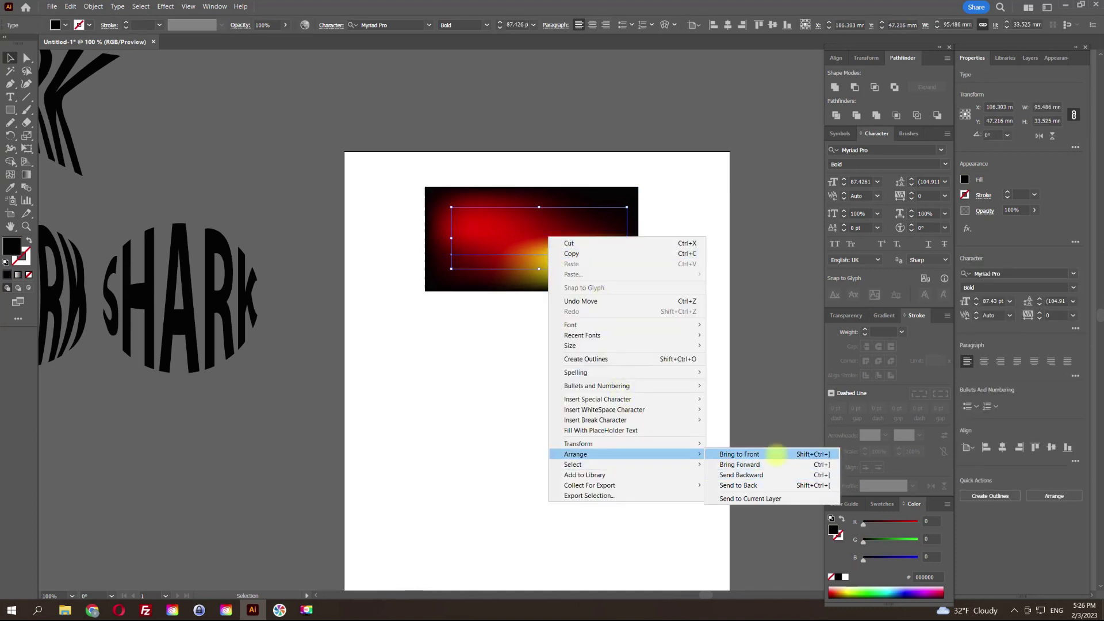
- Bring SHARK to the front and nudge it into place over the rectangle
{"action": "left_click", "coordinate": [776, 454]}
{"action": "left_click", "coordinate": [724, 268]}
{"action": "left_click_drag", "start_coordinate": [563, 242], "coordinate": [561, 248]}
- Combine SHARK and the rectangle with Envelope Distort Make with Mesh, 3 rows and 3 columns
{"action": "left_click_drag", "start_coordinate": [633, 138], "coordinate": [404, 312]}
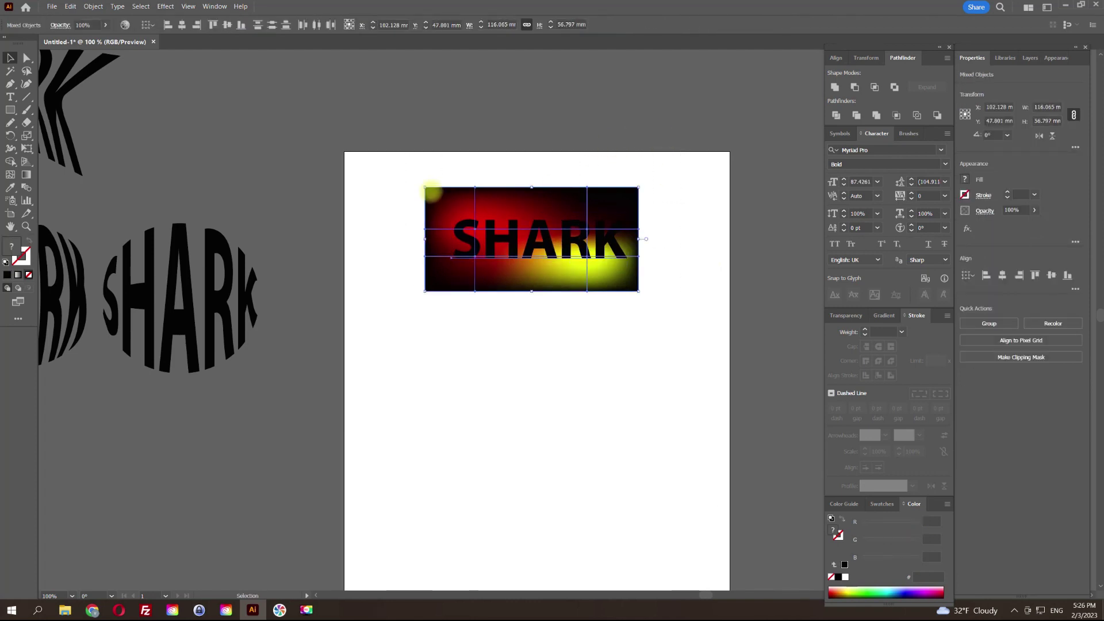
{"action": "left_click", "coordinate": [94, 6]}
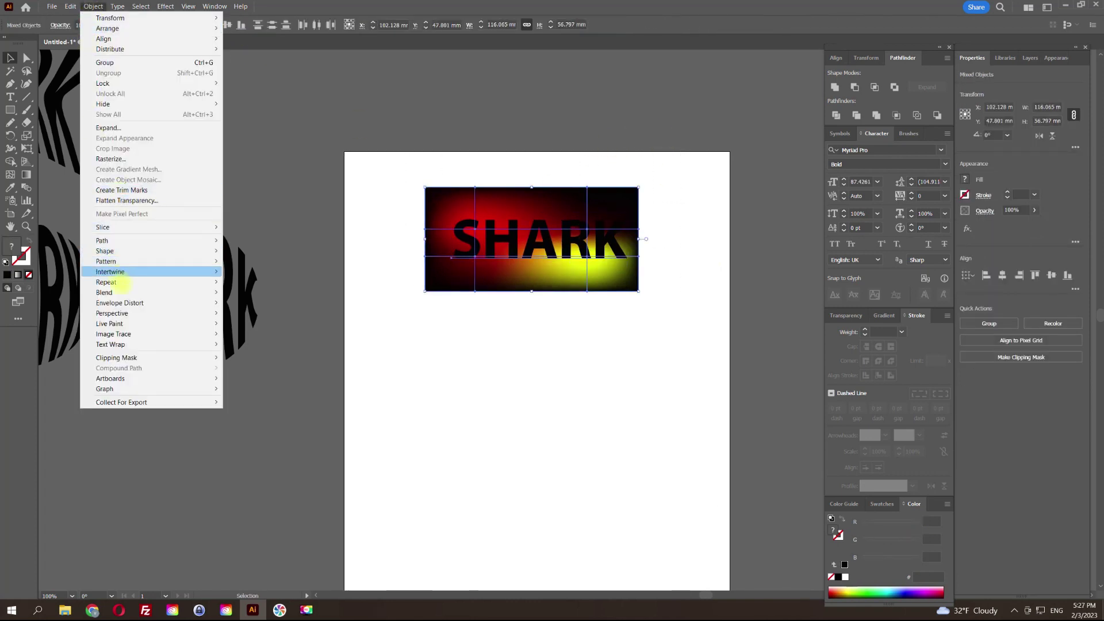
{"action": "mouse_move", "coordinate": [120, 303]}
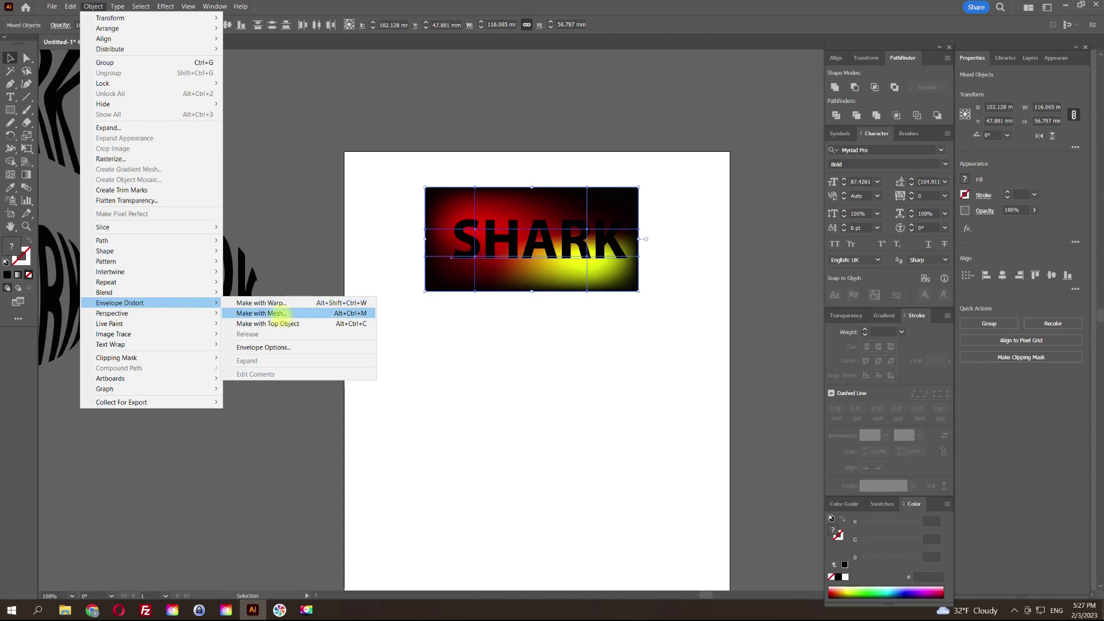
{"action": "left_click", "coordinate": [260, 313]}
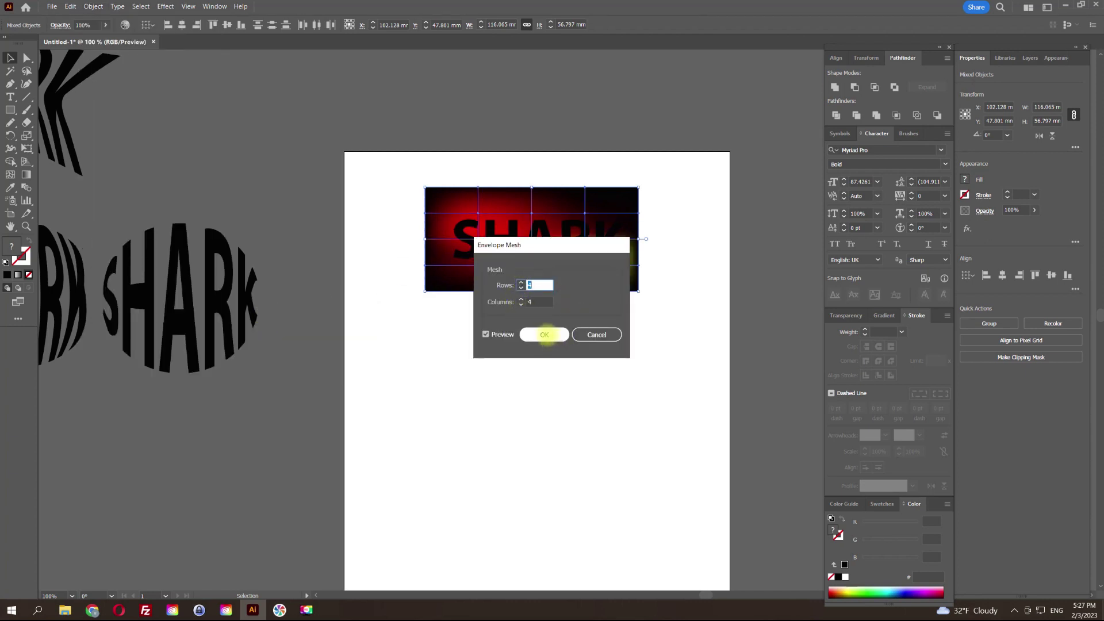
{"action": "left_click", "coordinate": [521, 287]}
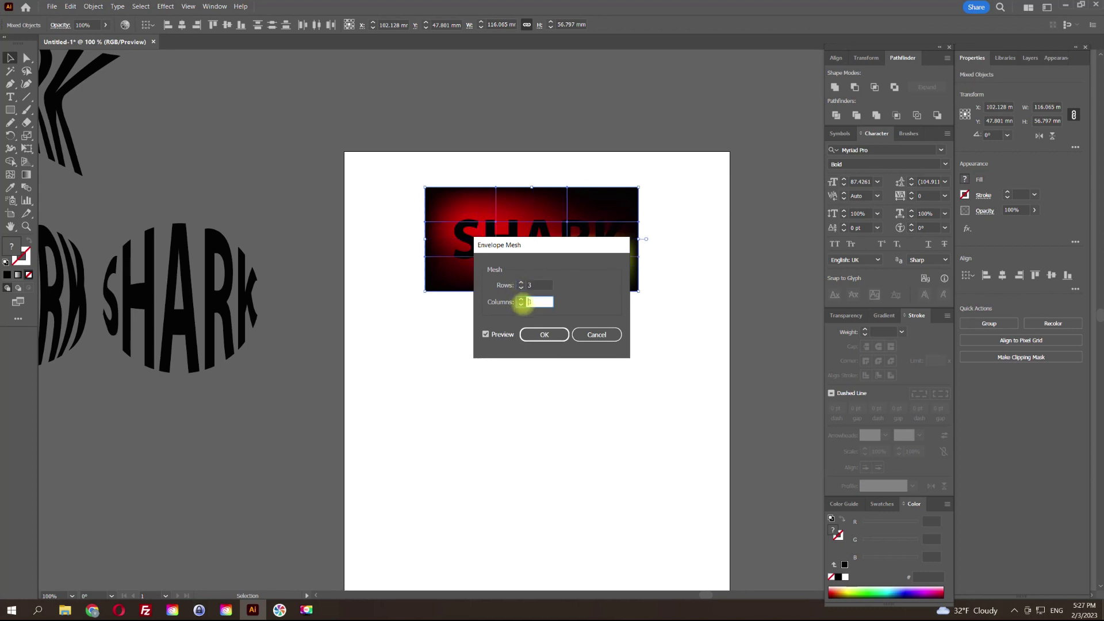
{"action": "left_click", "coordinate": [552, 341]}
{"action": "scroll", "coordinate": [618, 233], "scroll_direction": "up", "scroll_amount": 1, "text": "alt"}
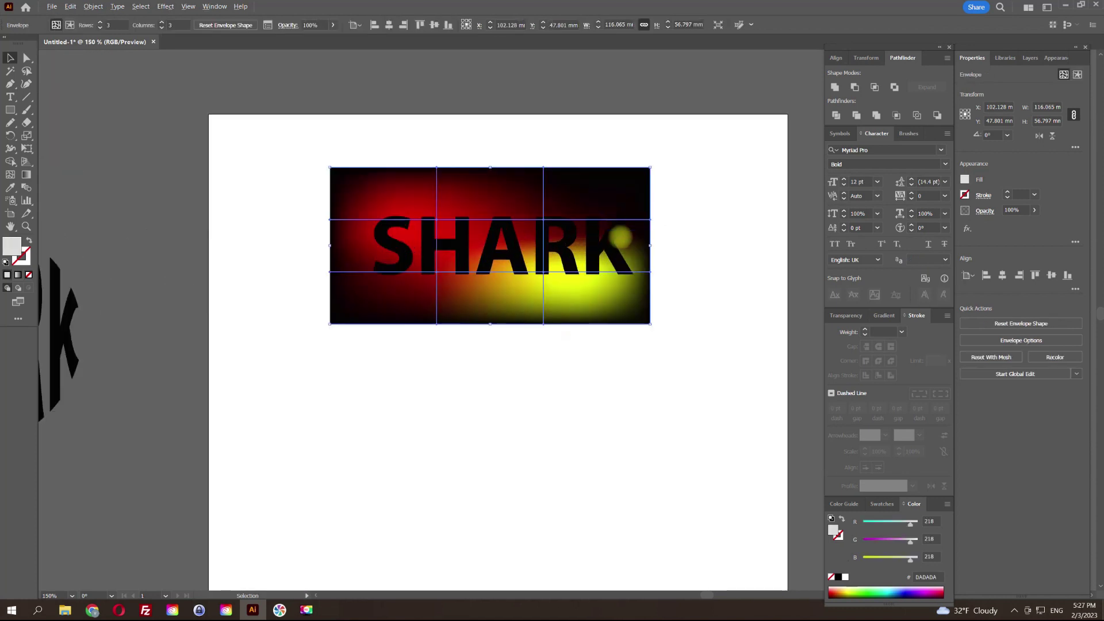
- Drag mesh points to raise S and H and dip ARK downward
{"action": "left_click", "coordinate": [26, 58]}
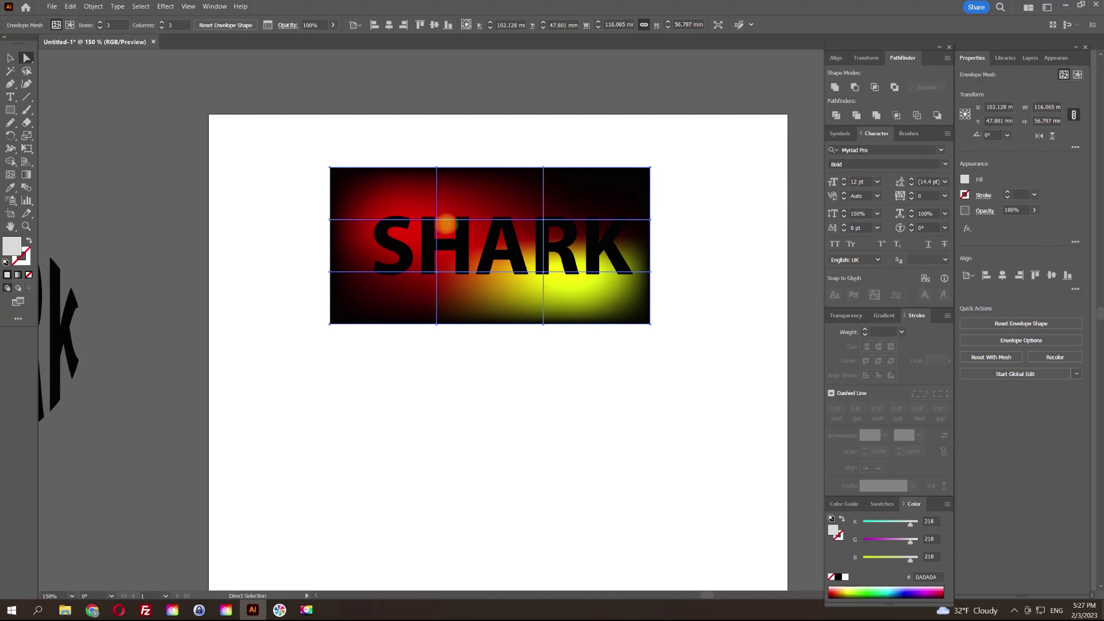
{"action": "left_click_drag", "start_coordinate": [436, 220], "coordinate": [424, 184]}
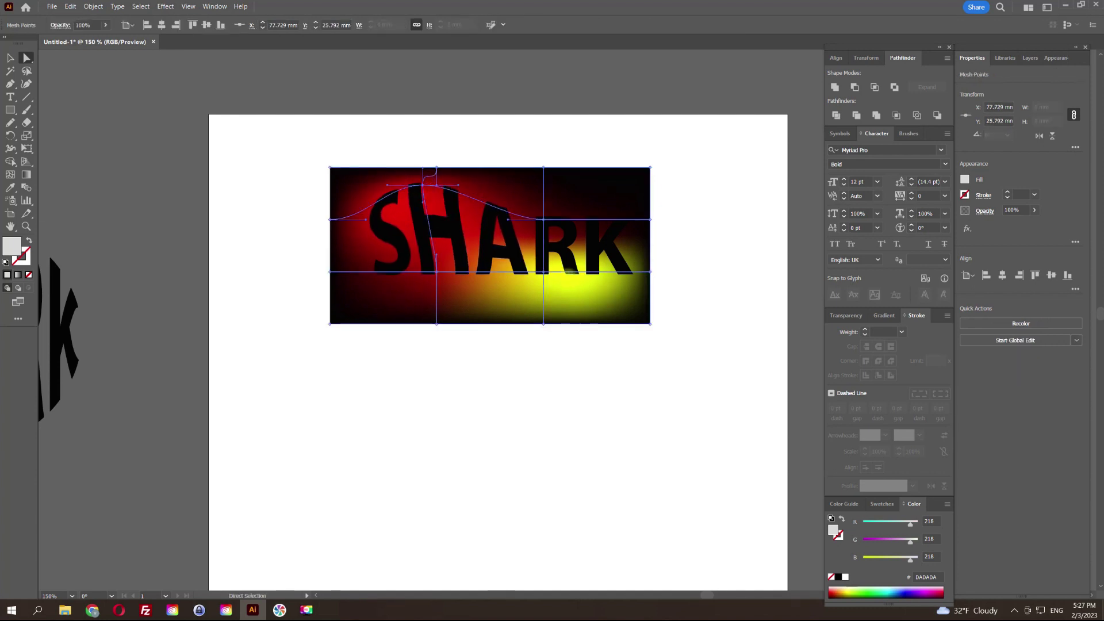
{"action": "mouse_move", "coordinate": [544, 272]}
{"action": "left_mouse_down"}
{"action": "mouse_move", "coordinate": [579, 404]}
{"action": "mouse_move", "coordinate": [565, 335]}
{"action": "left_mouse_up"}
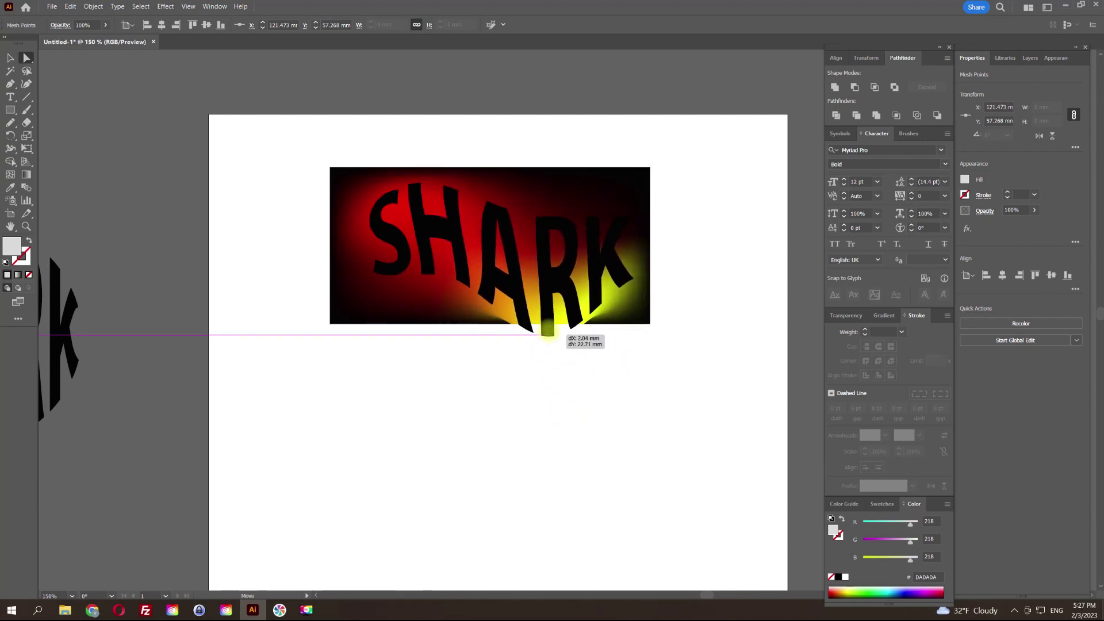
{"action": "left_click_drag", "start_coordinate": [565, 336], "coordinate": [548, 320]}
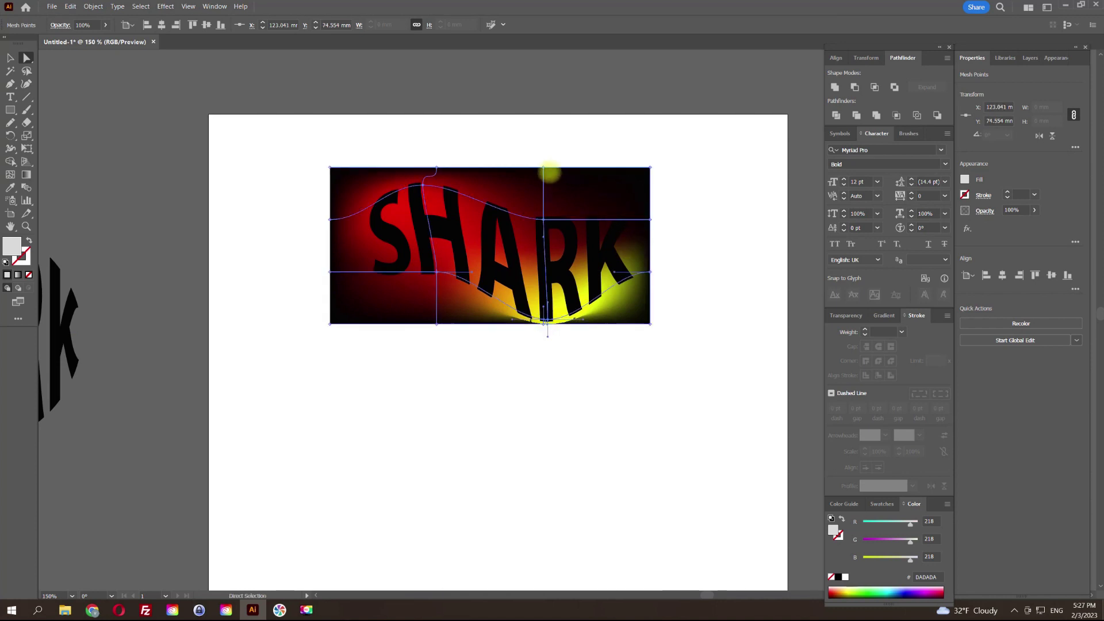
- Bulge the banner's top edge, rewarp ARK, and bend the right and left edges
{"action": "left_click_drag", "start_coordinate": [544, 167], "coordinate": [546, 133]}
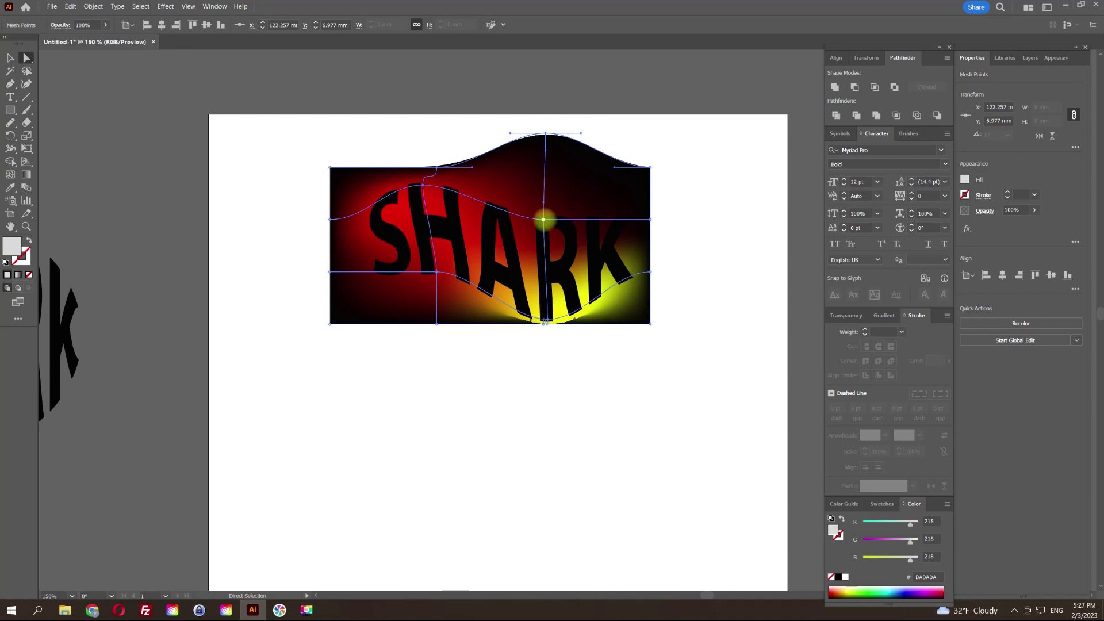
{"action": "left_click_drag", "start_coordinate": [544, 219], "coordinate": [539, 274]}
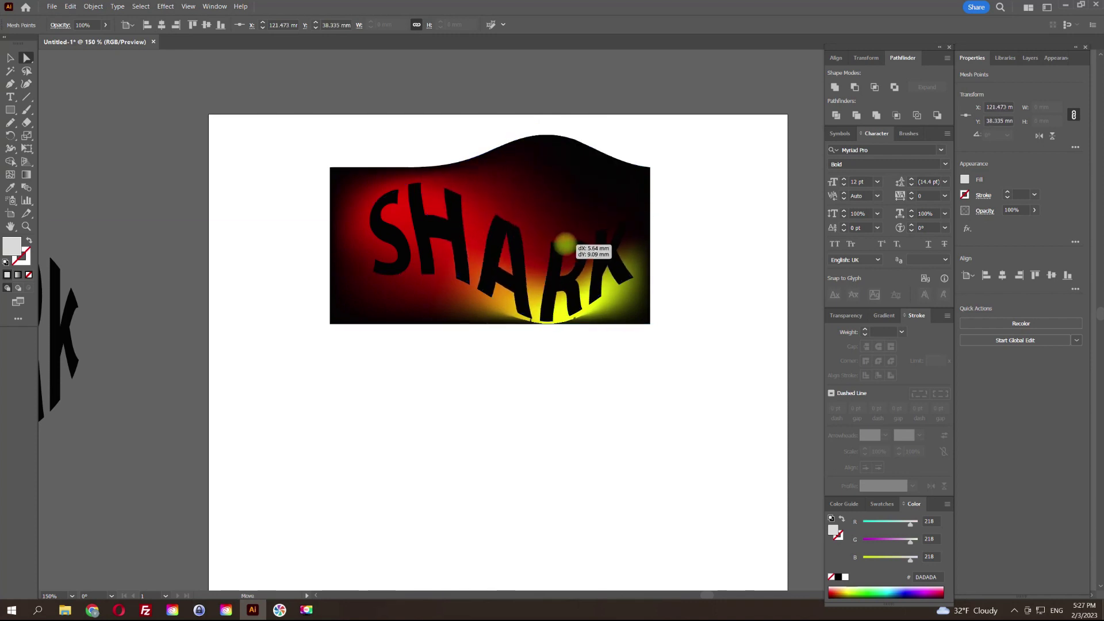
{"action": "left_click_drag", "start_coordinate": [539, 274], "coordinate": [555, 243]}
{"action": "mouse_move", "coordinate": [650, 219]}
{"action": "left_mouse_down"}
{"action": "mouse_move", "coordinate": [699, 217]}
{"action": "mouse_move", "coordinate": [615, 210]}
{"action": "mouse_move", "coordinate": [631, 205]}
{"action": "left_mouse_up"}
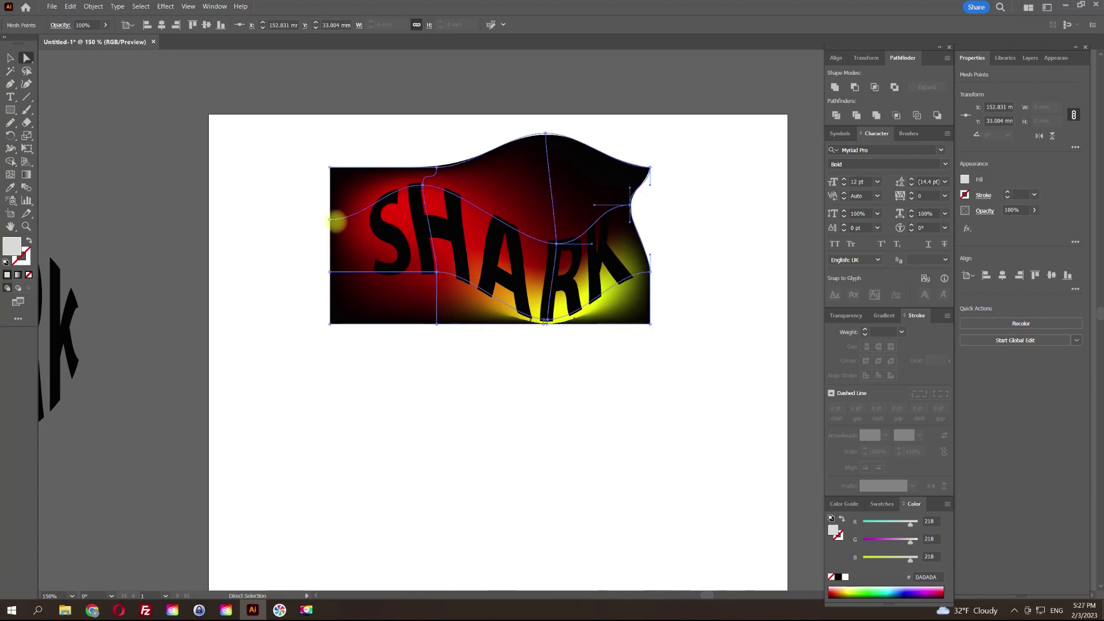
{"action": "mouse_move", "coordinate": [330, 272]}
{"action": "left_mouse_down"}
{"action": "mouse_move", "coordinate": [347, 237]}
{"action": "mouse_move", "coordinate": [357, 244]}
{"action": "left_mouse_up"}
- Expand the warped envelope with Object > Expand and ungroup it
{"action": "left_click", "coordinate": [11, 57]}
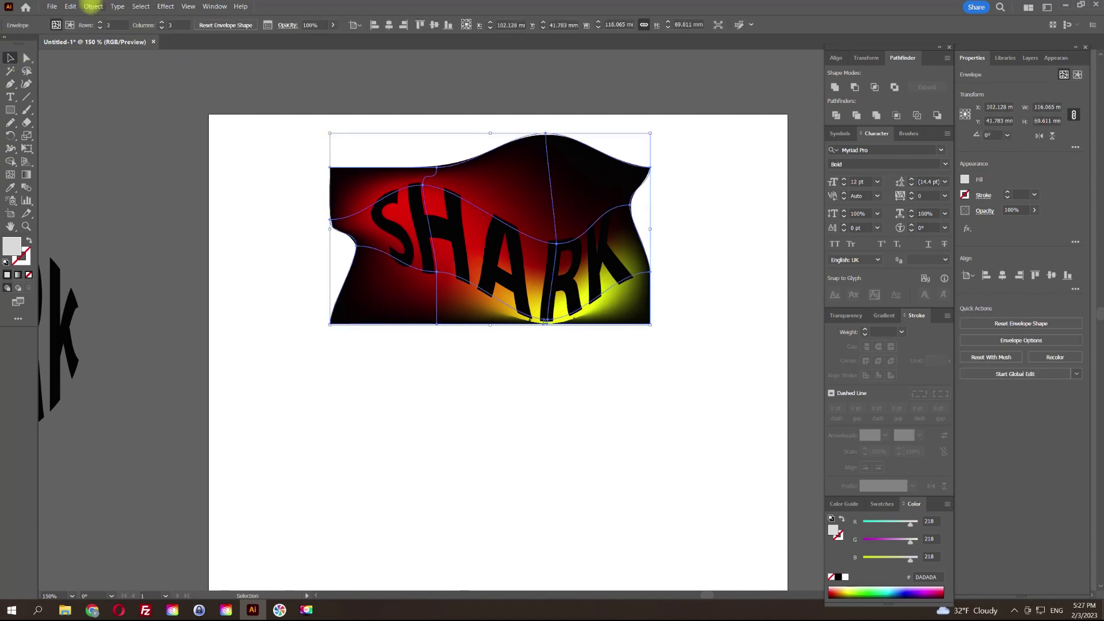
{"action": "left_click", "coordinate": [93, 7]}
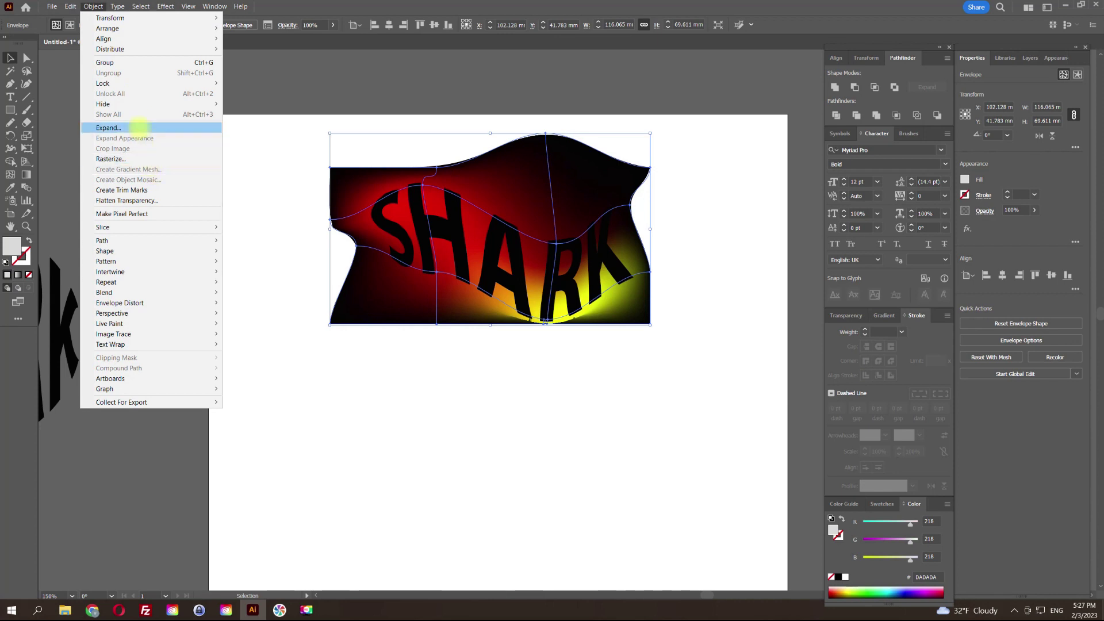
{"action": "left_click", "coordinate": [141, 127]}
{"action": "left_click", "coordinate": [525, 366]}
{"action": "right_click", "coordinate": [515, 275]}
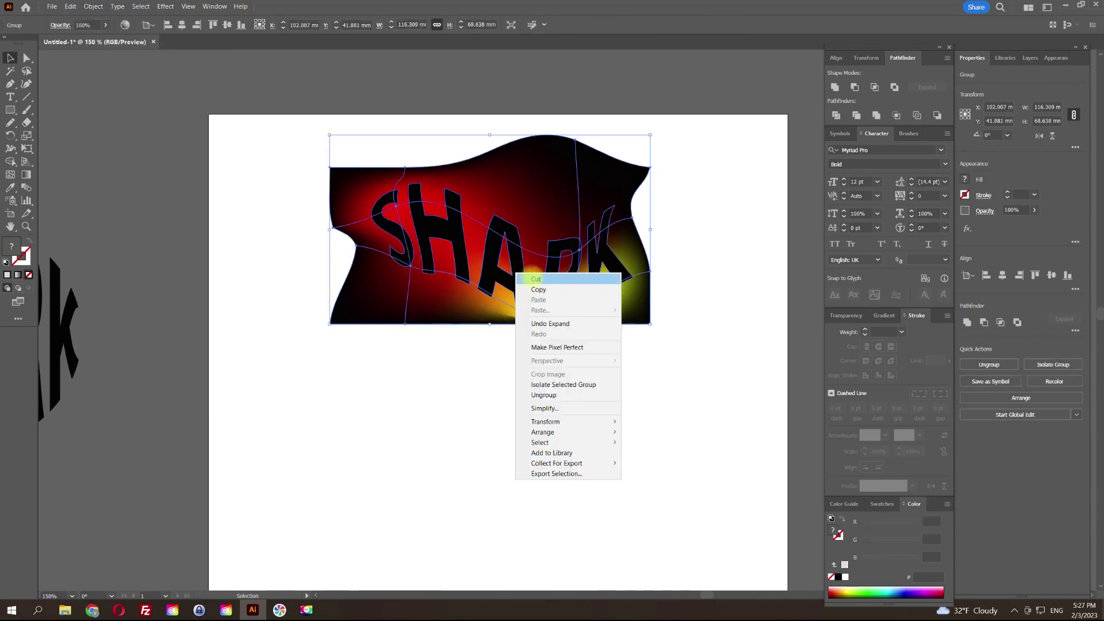
{"action": "left_click", "coordinate": [550, 391]}
{"action": "left_click", "coordinate": [659, 390]}
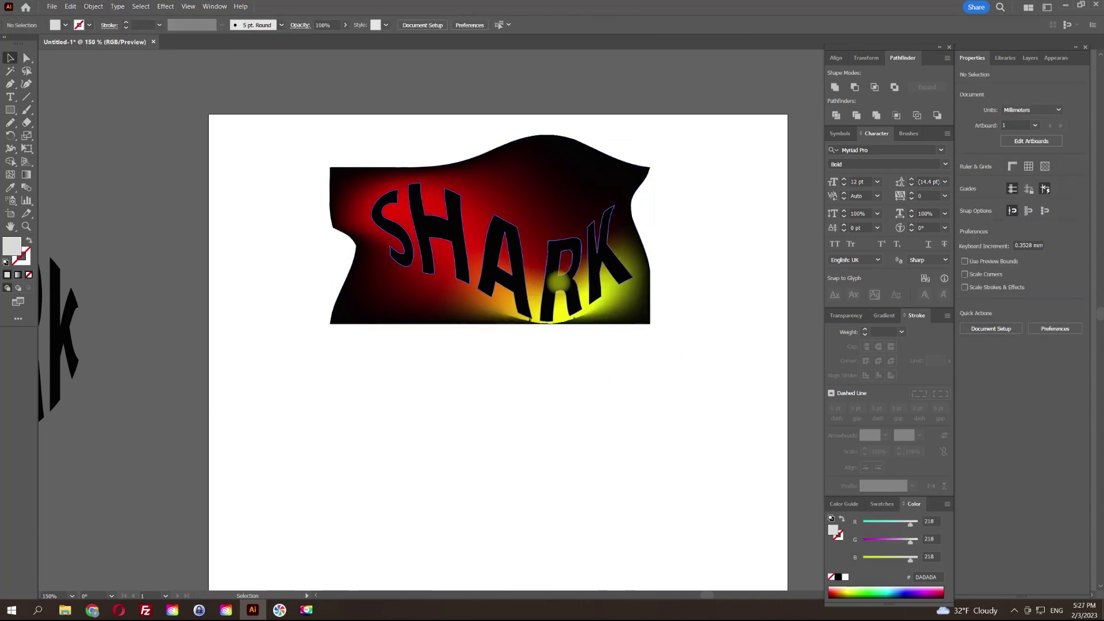
- Move the wavy SHARK lettering off the page, below the circular SHARK versions
{"action": "left_click_drag", "start_coordinate": [607, 256], "coordinate": [529, 448]}
{"action": "left_click_drag", "start_coordinate": [586, 395], "coordinate": [764, 317]}
{"action": "mouse_move", "coordinate": [645, 403]}
{"action": "left_mouse_down"}
{"action": "mouse_move", "coordinate": [220, 502]}
{"action": "mouse_move", "coordinate": [194, 495]}
{"action": "left_mouse_up"}
{"action": "scroll", "coordinate": [481, 342], "scroll_direction": "down", "scroll_amount": 3}
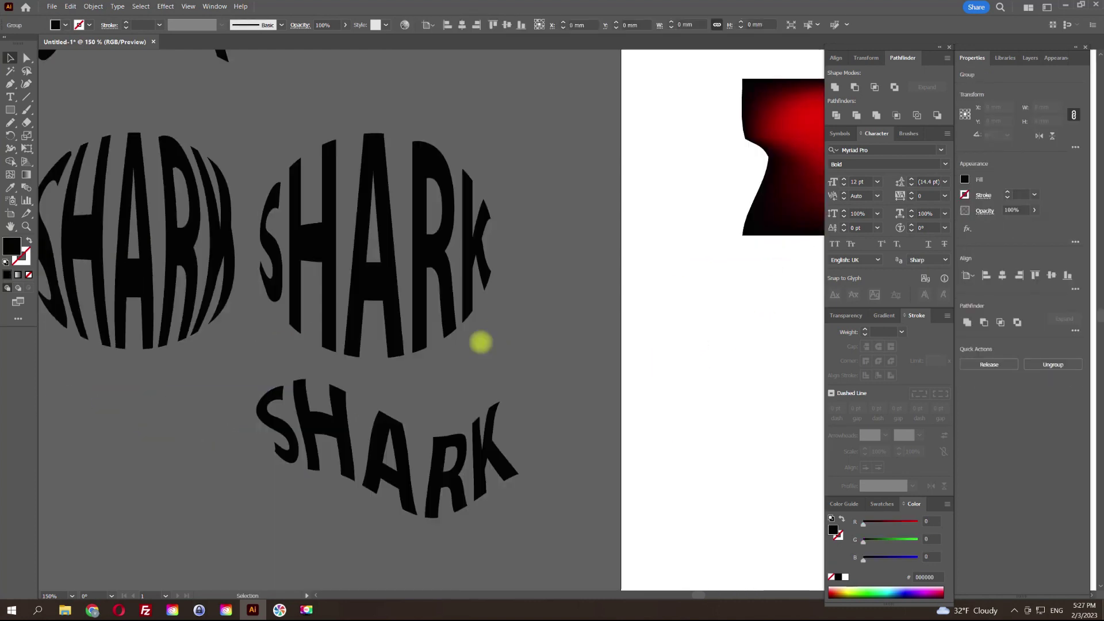
{"action": "left_click_drag", "start_coordinate": [489, 330], "coordinate": [485, 342]}
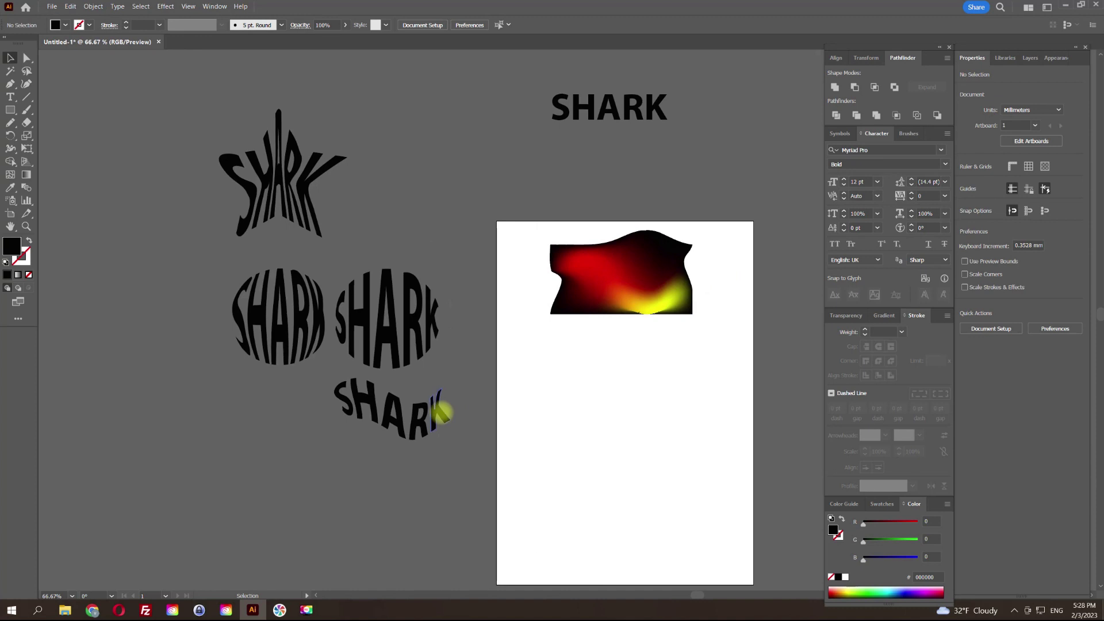
{"action": "left_click_drag", "start_coordinate": [444, 402], "coordinate": [386, 408]}
- Deselect the wavy SHARK and select the wavy gradient banner
{"action": "left_click", "coordinate": [525, 217]}
{"action": "left_click", "coordinate": [662, 299]}
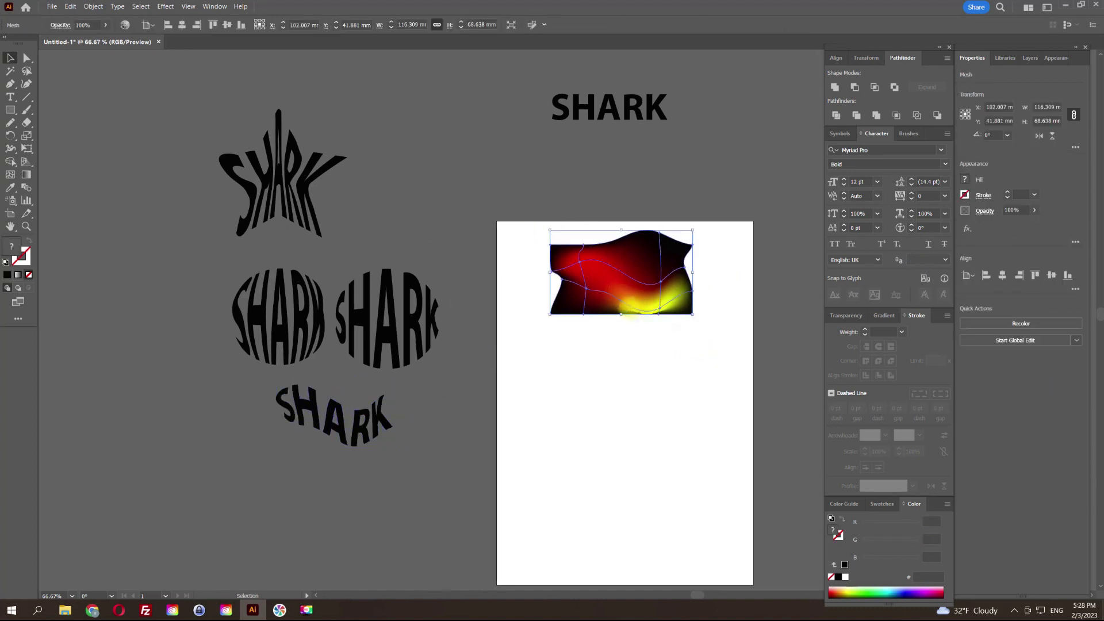
{"action": "scroll", "coordinate": [526, 334], "scroll_direction": "down", "scroll_amount": 1, "text": "alt"}
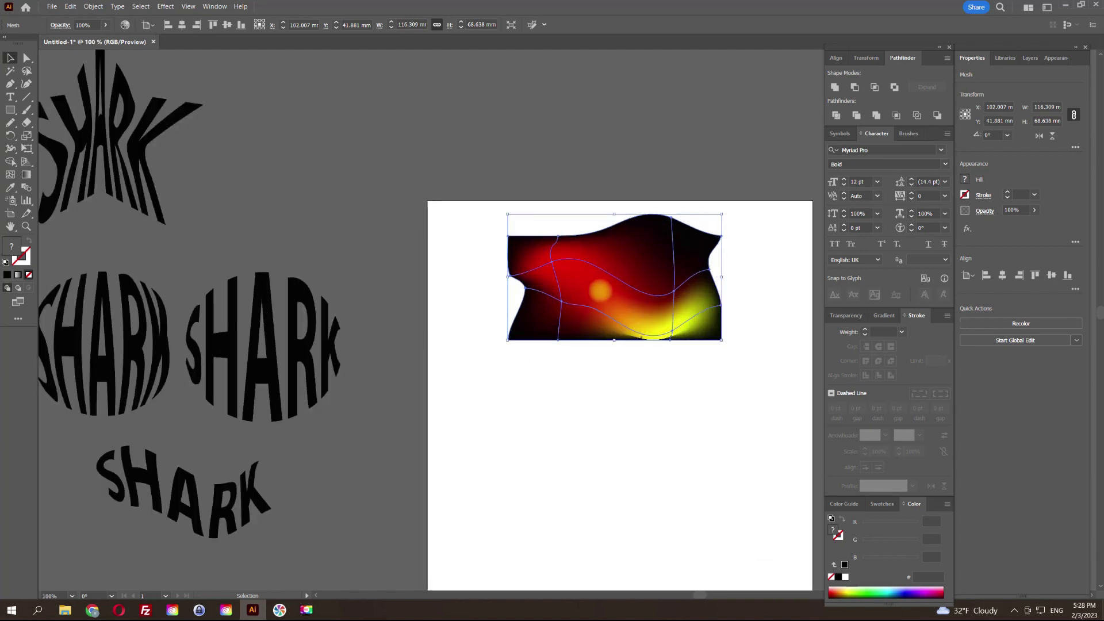